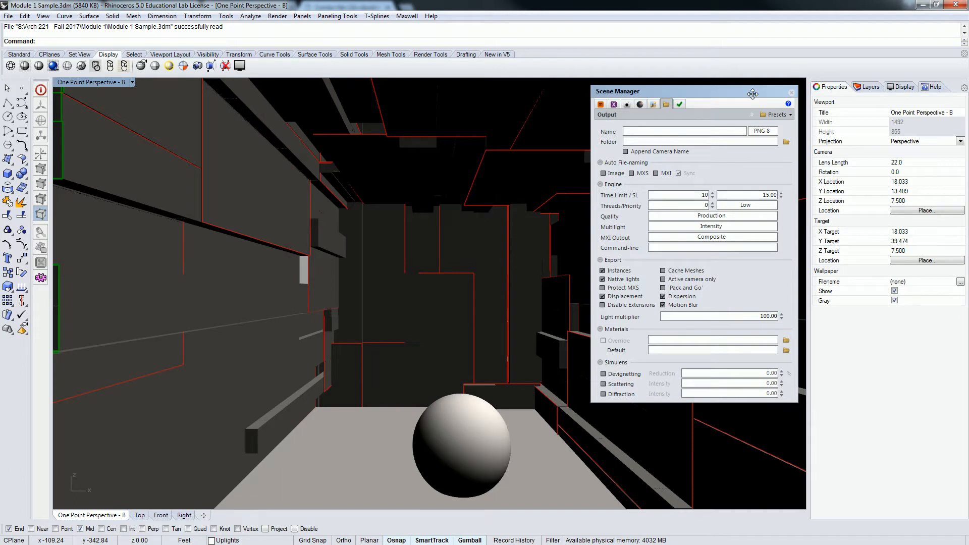
- Move the Scene Manager out of view and set the One Point Perspective - B viewport to Shaded display mode
{"action": "left_click_drag", "start_coordinate": [752, 94], "coordinate": [968, 101]}
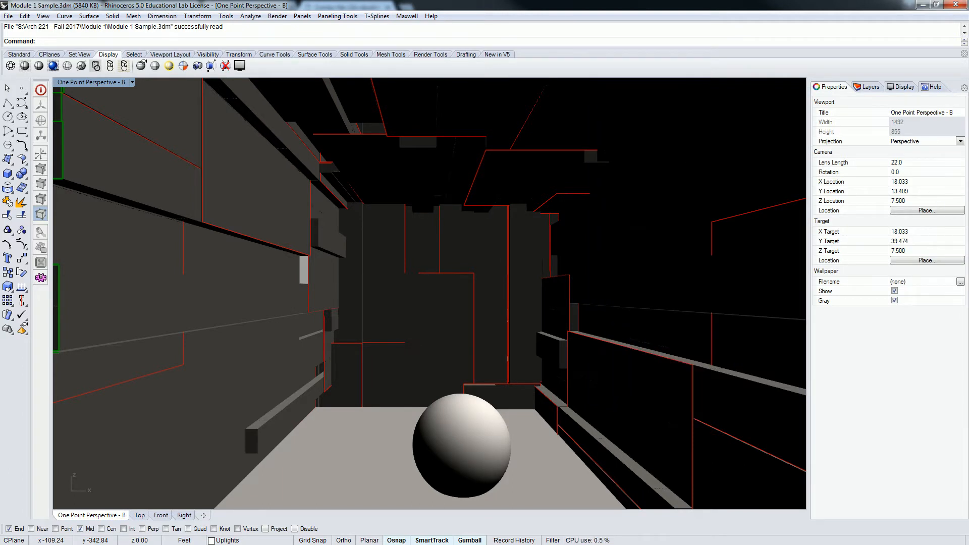
{"action": "left_click", "coordinate": [560, 275]}
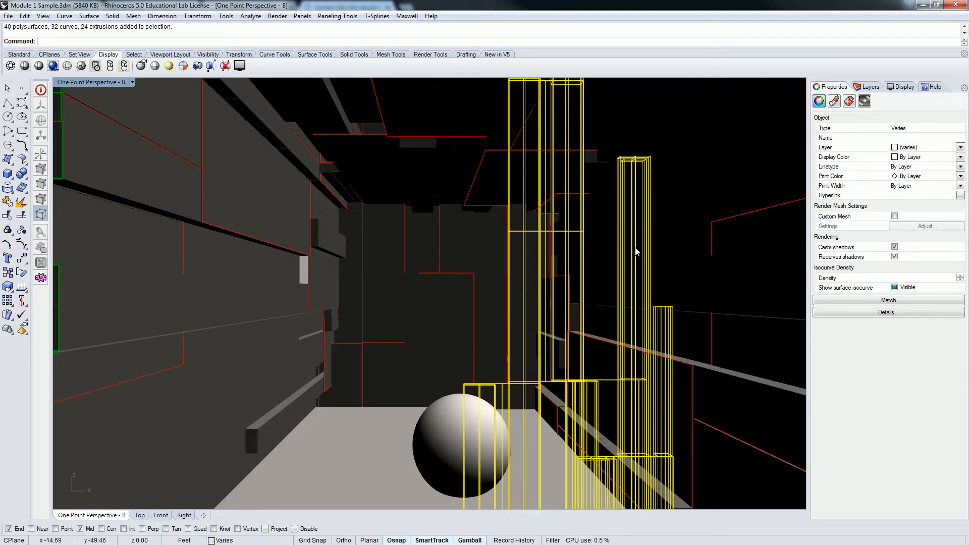
{"action": "key", "text": "Escape"}
{"action": "left_click", "coordinate": [25, 66]}
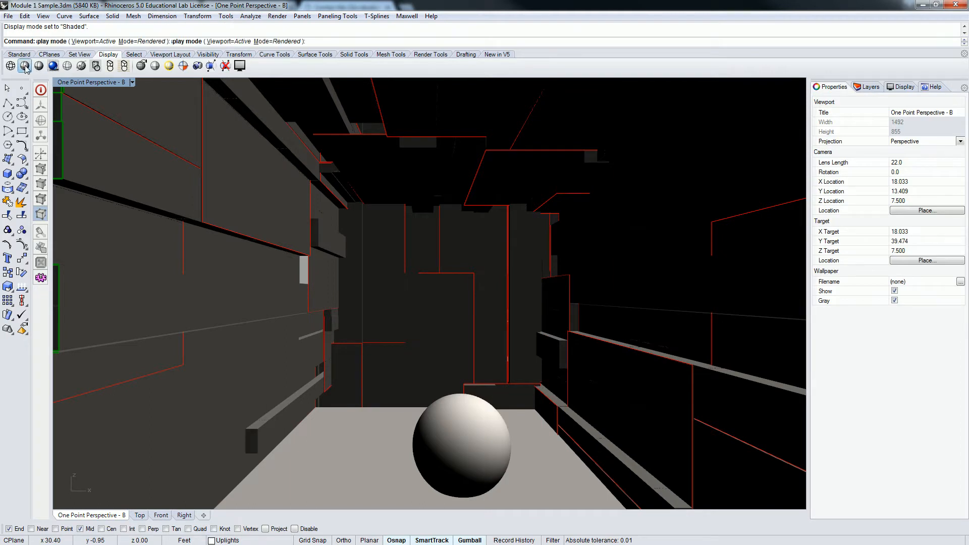
{"action": "left_click", "coordinate": [83, 82]}
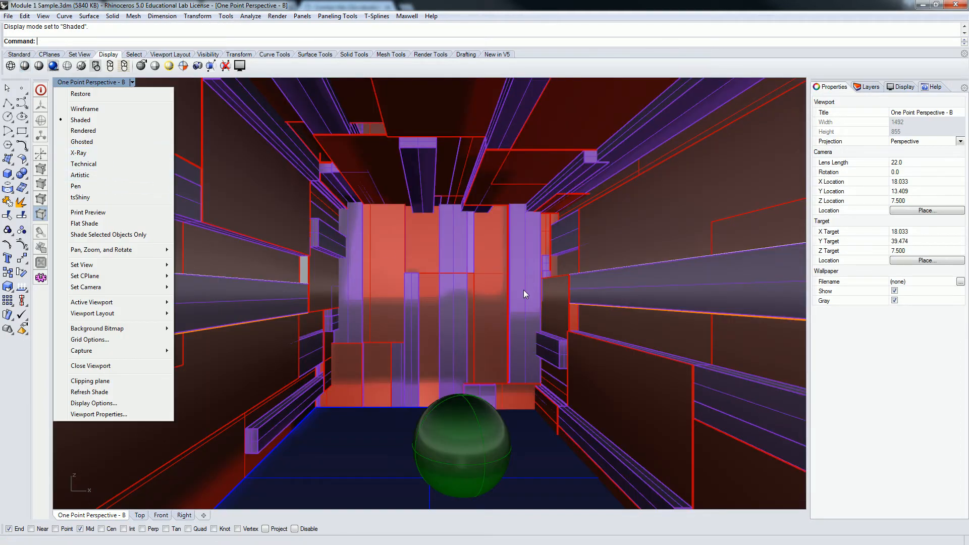
{"action": "left_click", "coordinate": [549, 228]}
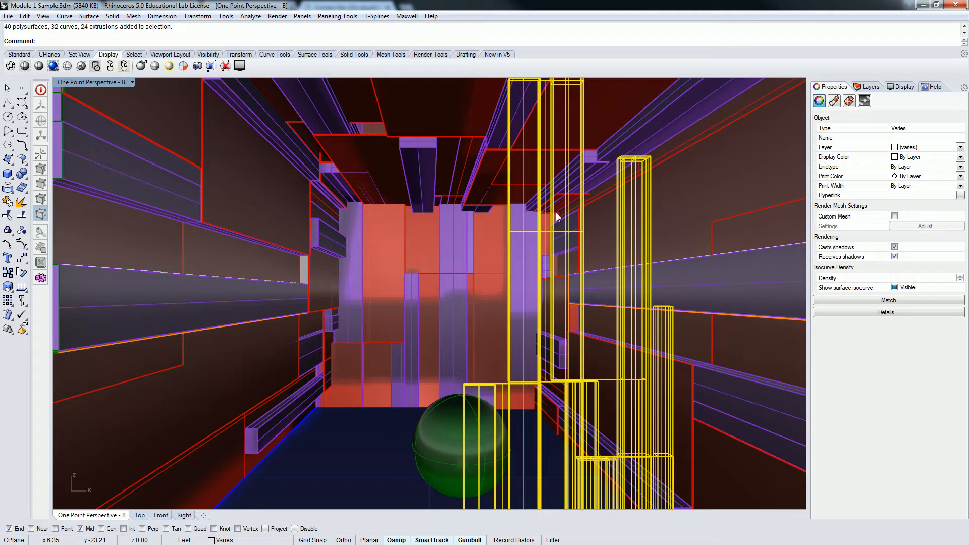
{"action": "key", "text": "Escape"}
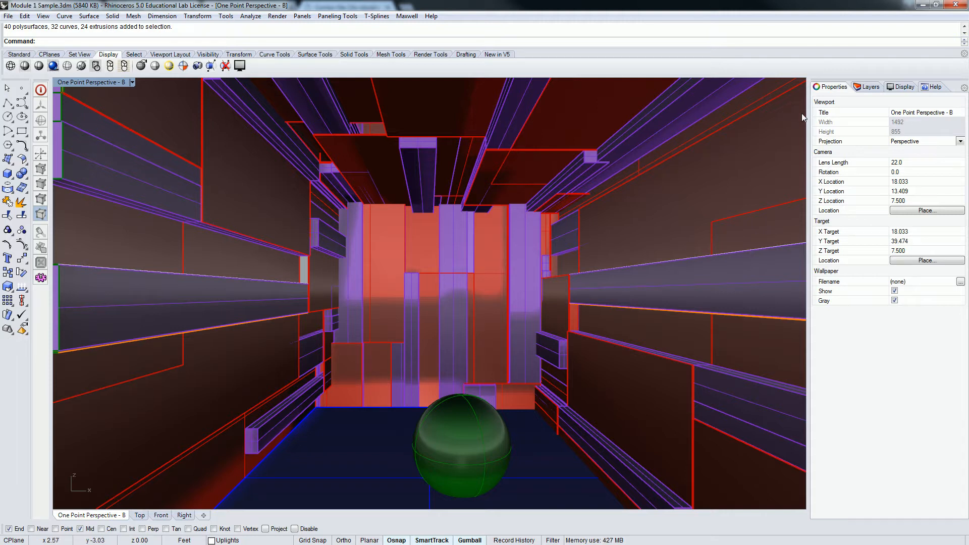
- Show the layer list and copy the downlight surfaces under both middle side-wall beams straight up to the upper beams
{"action": "left_click", "coordinate": [866, 87]}
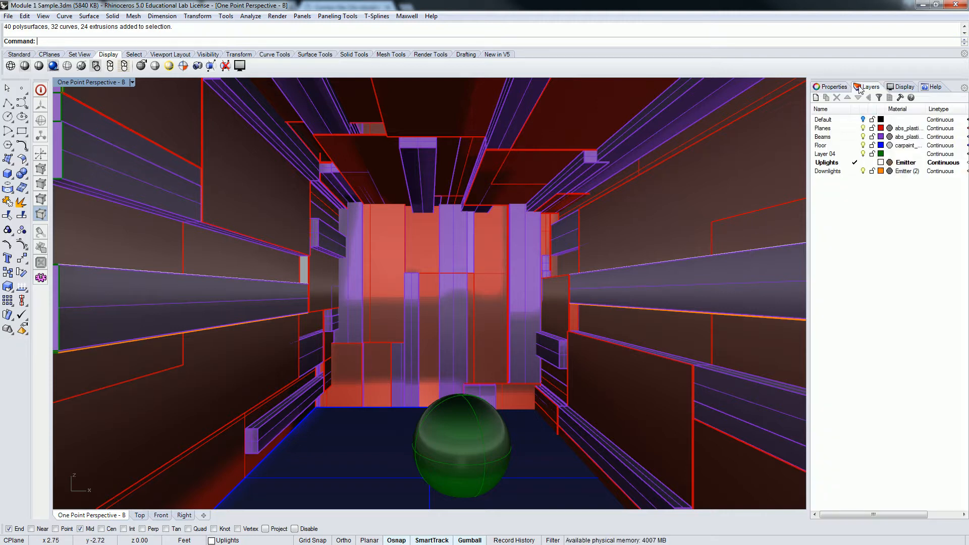
{"action": "left_click", "coordinate": [686, 314]}
{"action": "left_click", "coordinate": [716, 341]}
{"action": "left_click", "coordinate": [291, 319]}
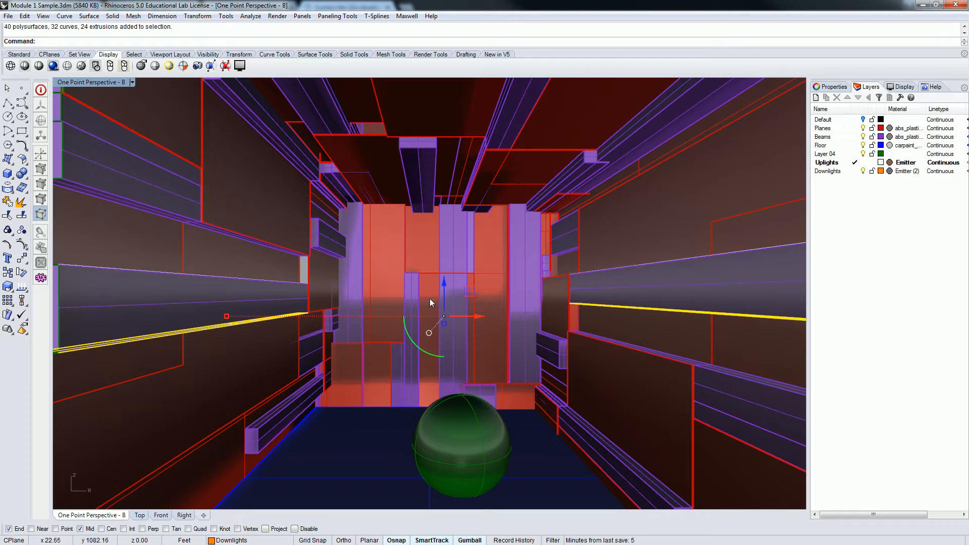
{"action": "left_click_drag", "start_coordinate": [444, 284], "coordinate": [480, 116]}
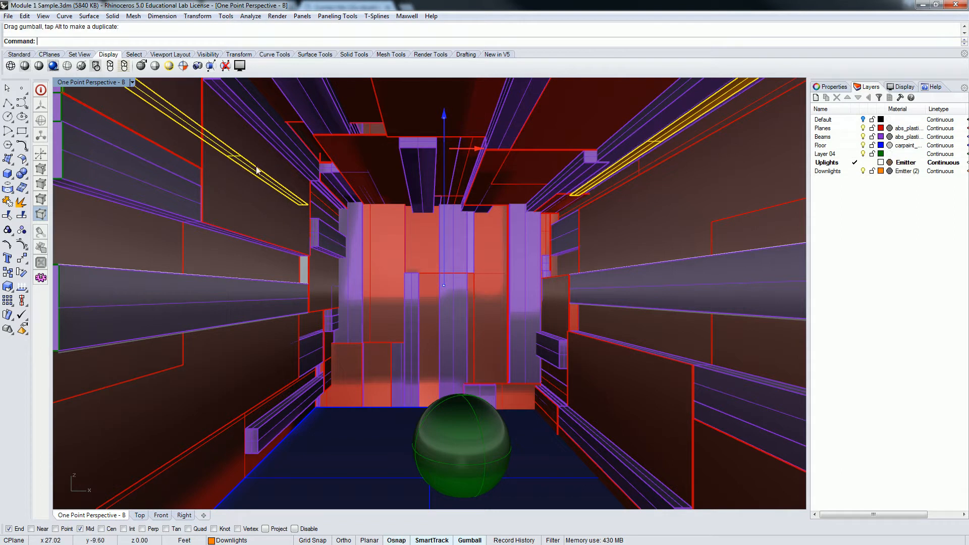
{"action": "key", "text": "Escape"}
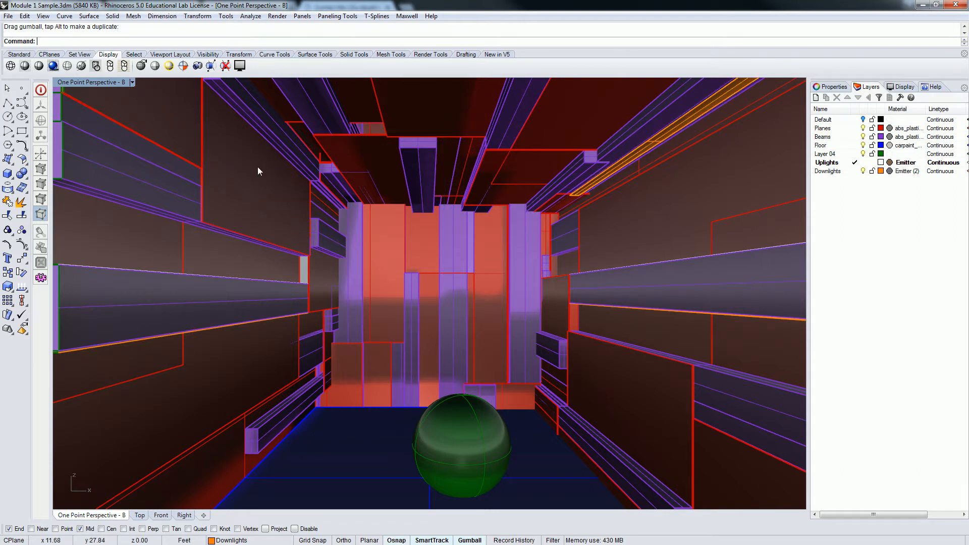
- Make Downlights the current layer
{"action": "left_click", "coordinate": [210, 135]}
{"action": "key", "text": "Escape"}
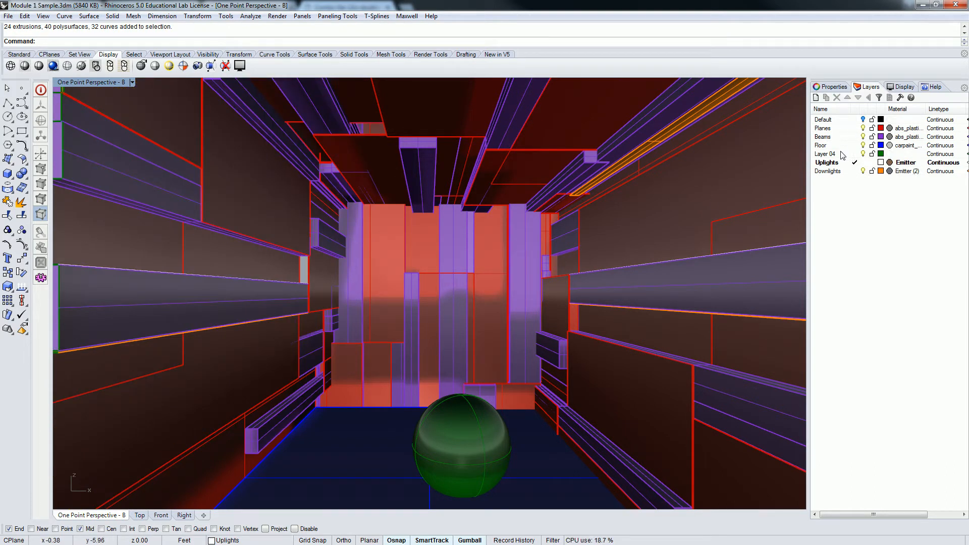
{"action": "left_click", "coordinate": [842, 172]}
{"action": "right_click", "coordinate": [840, 171]}
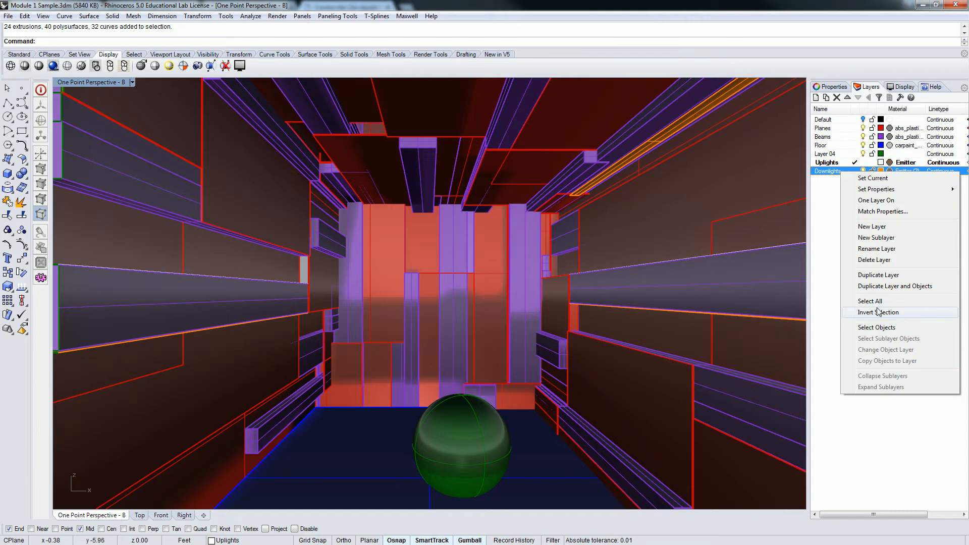
{"action": "left_click", "coordinate": [853, 299]}
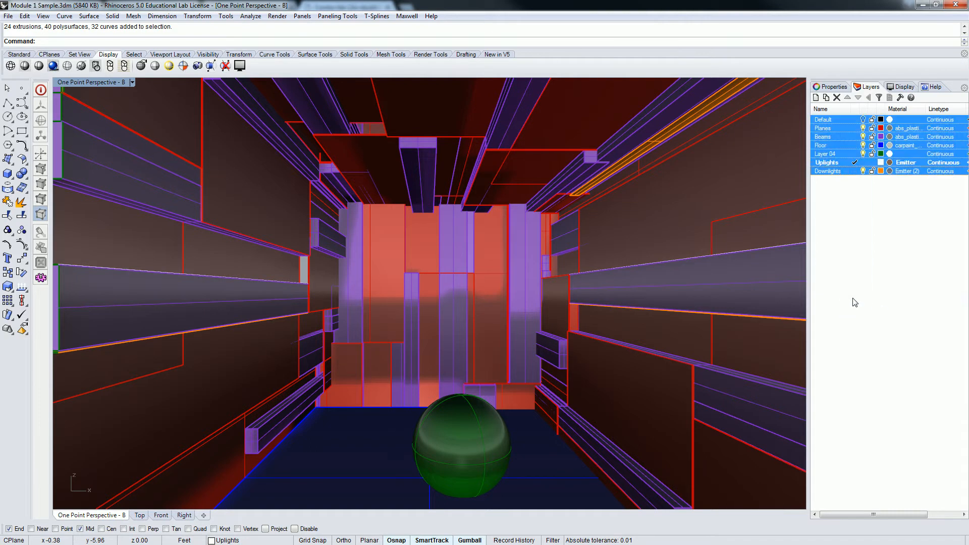
{"action": "left_click", "coordinate": [841, 172]}
{"action": "right_click", "coordinate": [841, 171]}
{"action": "left_click", "coordinate": [856, 172]}
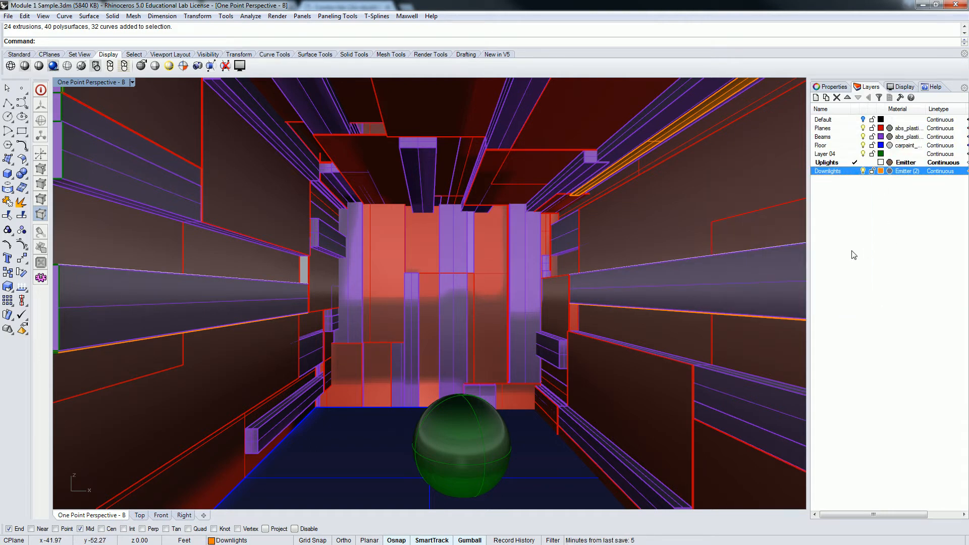
- Select the Downlights layer's objects, keep only the upper left-wall copy selected, and move it inward and up to the overhead beam
{"action": "right_click", "coordinate": [853, 171]}
{"action": "left_click", "coordinate": [890, 327]}
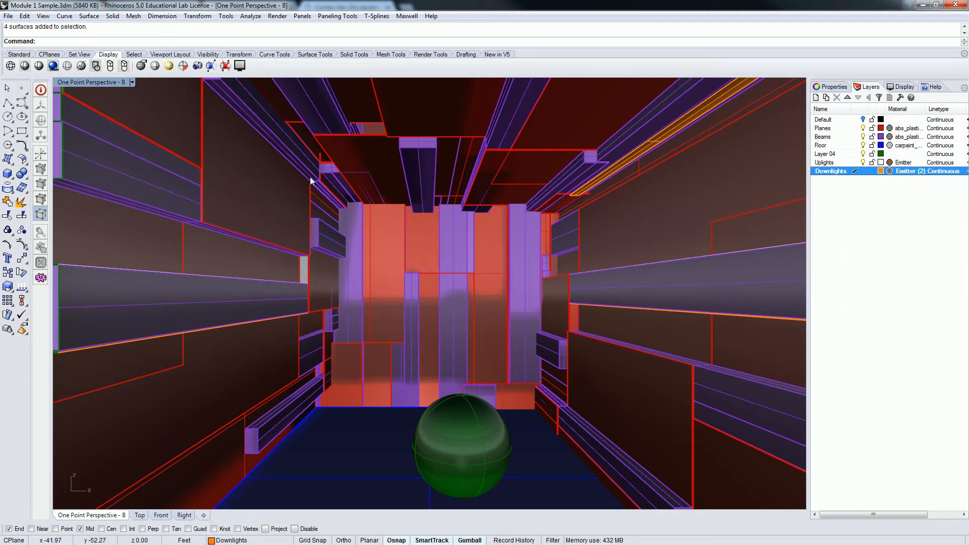
{"action": "left_click", "coordinate": [634, 310], "text": "ctrl"}
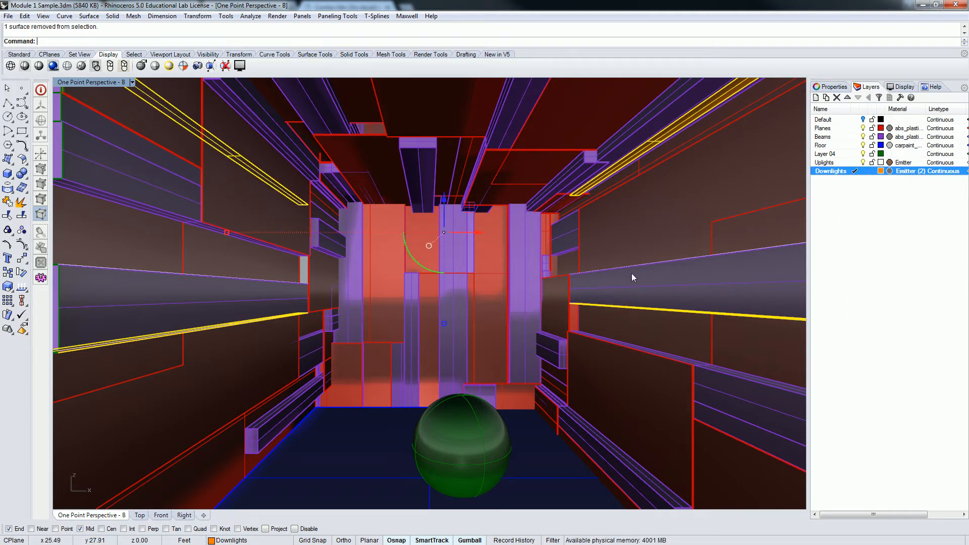
{"action": "left_click", "coordinate": [630, 160], "text": "ctrl"}
{"action": "left_click", "coordinate": [248, 322], "text": "ctrl"}
{"action": "left_click_drag", "start_coordinate": [260, 156], "coordinate": [281, 99]}
{"action": "key", "text": "Escape"}
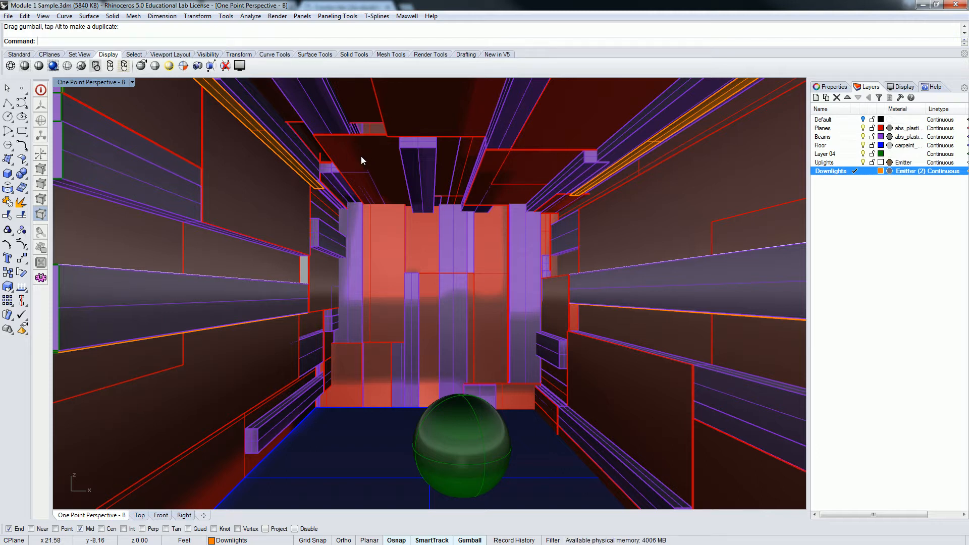
- Delete the original downlight surfaces under the middle beams on the left and right walls, picking the surfaces rather than their groups
{"action": "left_click", "coordinate": [648, 311]}
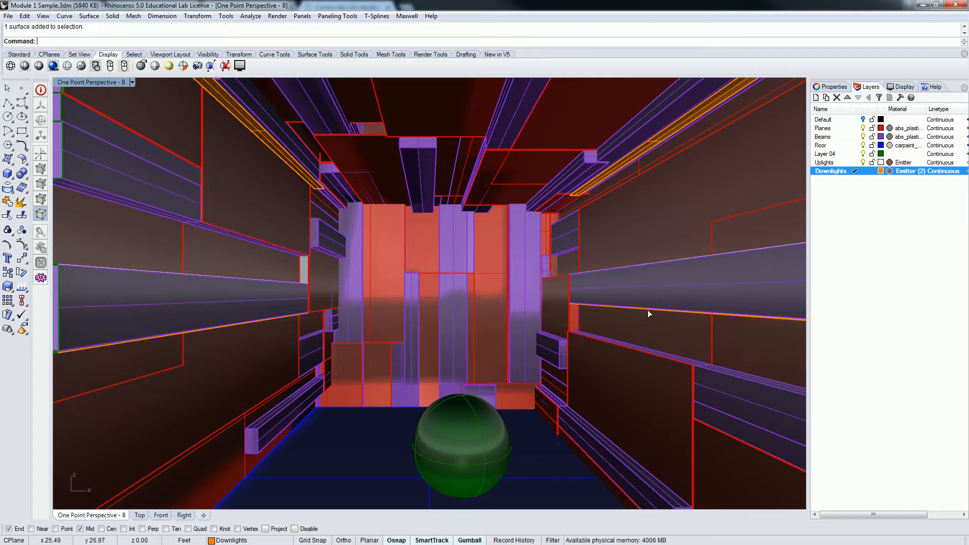
{"action": "left_click", "coordinate": [270, 318], "text": "shift"}
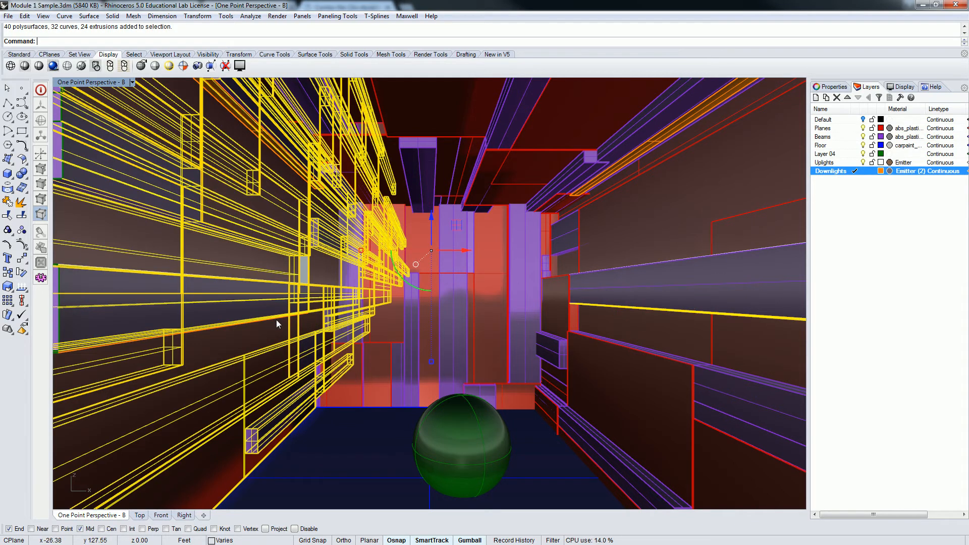
{"action": "left_click", "coordinate": [286, 317]}
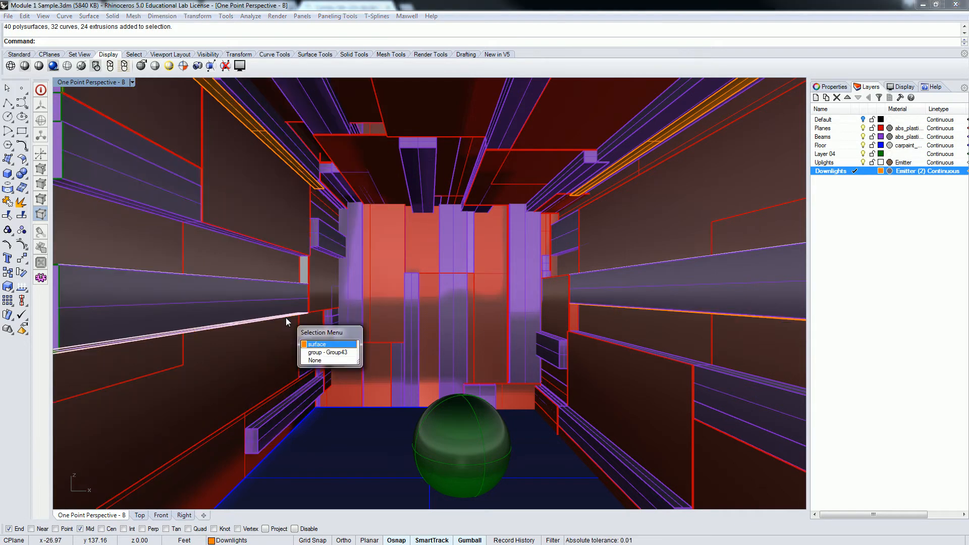
{"action": "left_click", "coordinate": [331, 346]}
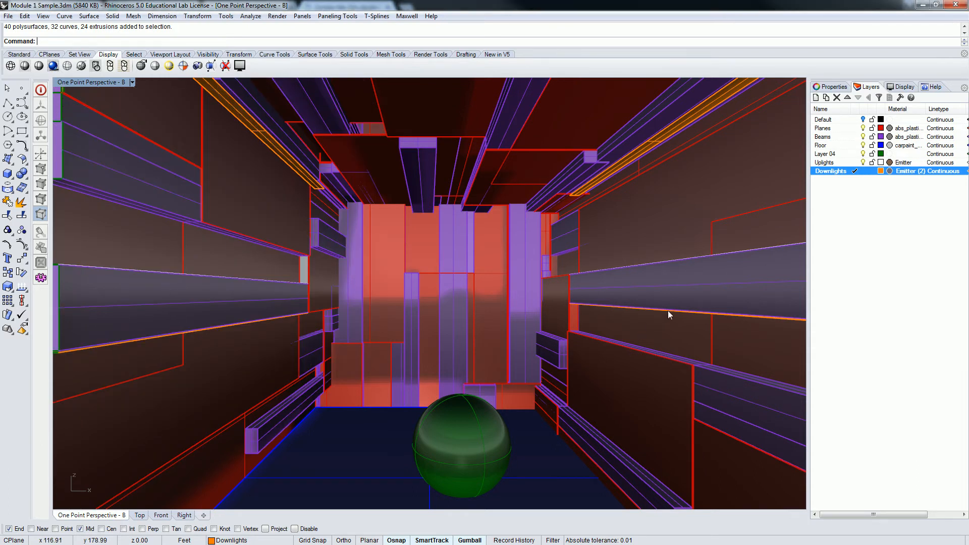
{"action": "left_click", "coordinate": [683, 313], "text": "shift"}
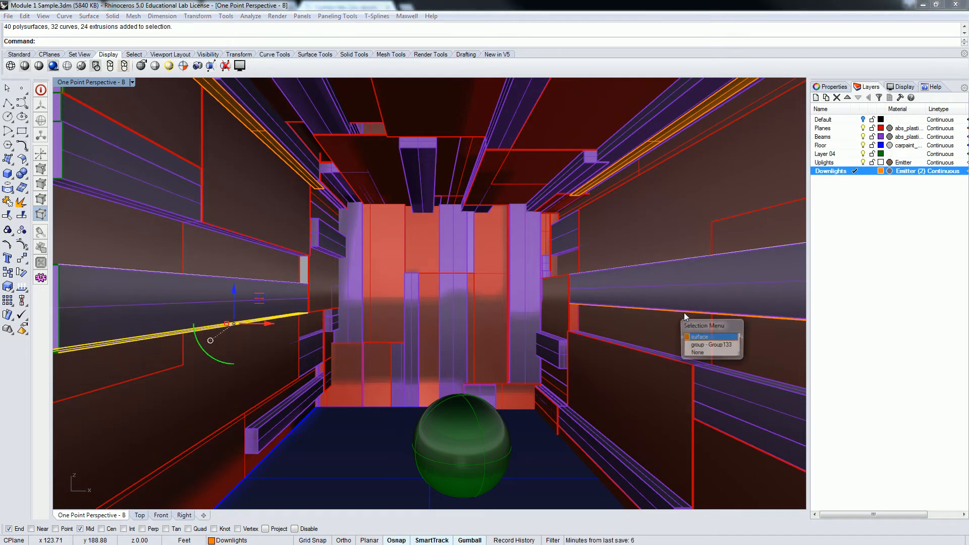
{"action": "left_click", "coordinate": [702, 333]}
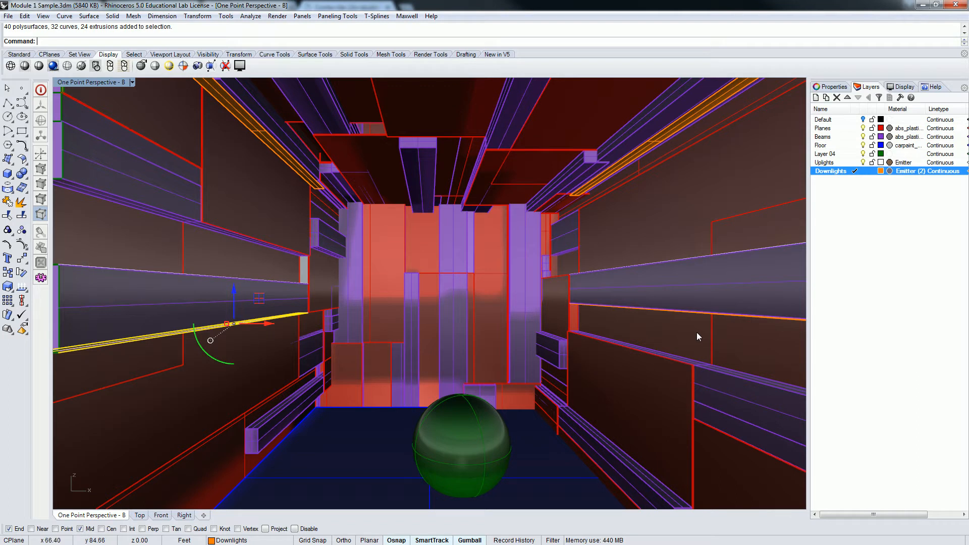
{"action": "key", "text": "Delete"}
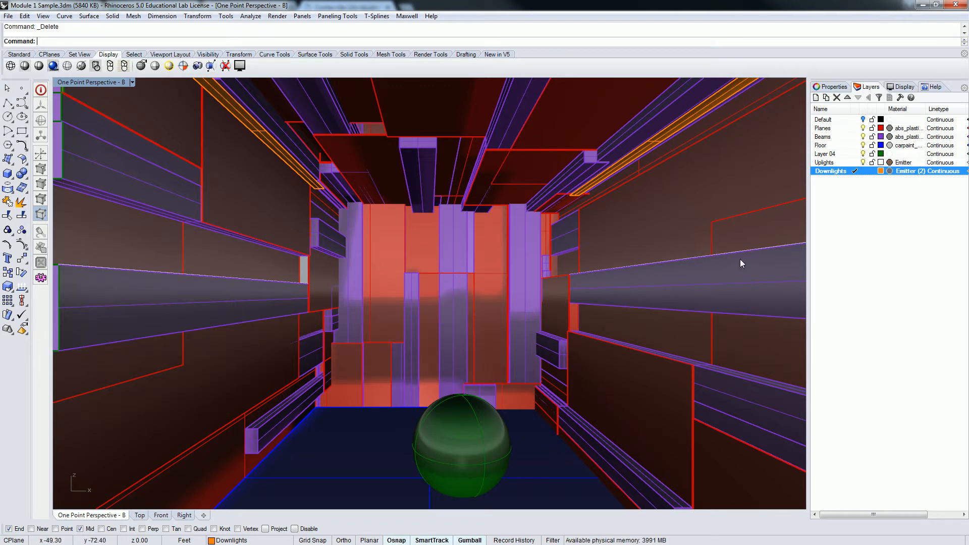
- Select the uplight surfaces along the top edges of the middle beams on both side walls
{"action": "left_click", "coordinate": [739, 250]}
{"action": "left_click", "coordinate": [763, 276]}
{"action": "key", "text": "Escape"}
{"action": "left_click", "coordinate": [240, 277], "text": "shift"}
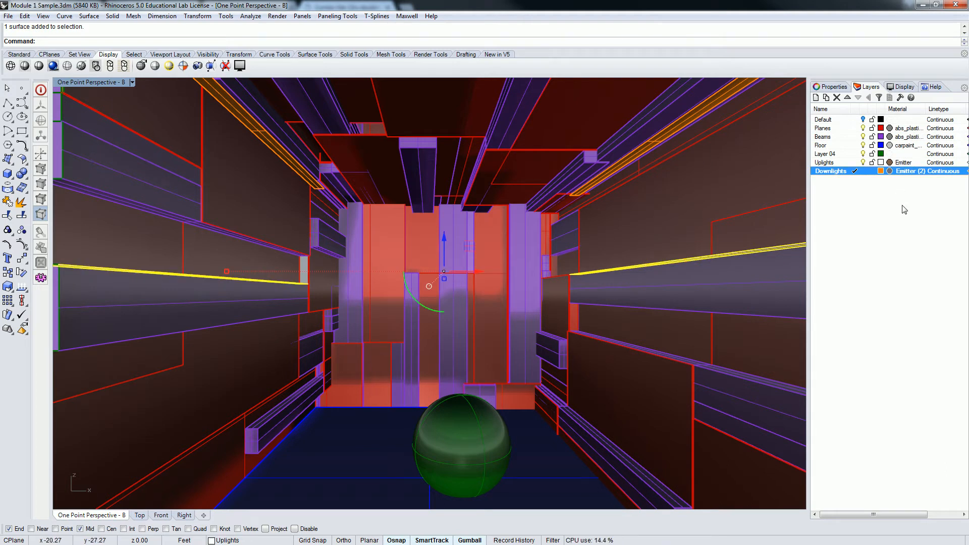
- Examine the Emitter and Emitter (2) materials in the Scene Manager and how they match the Uplights and Downlights layers
{"action": "left_click_drag", "start_coordinate": [968, 118], "coordinate": [600, 141]}
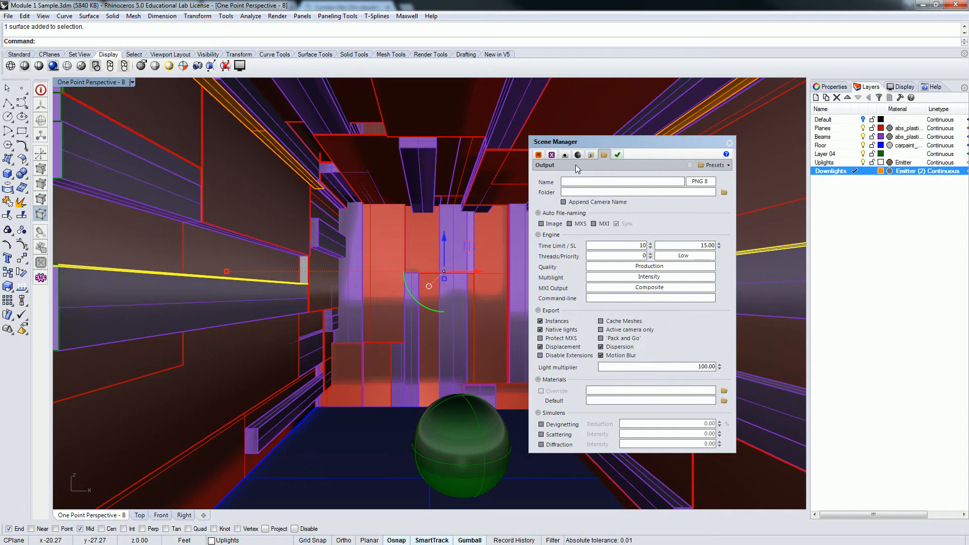
{"action": "left_click", "coordinate": [565, 155]}
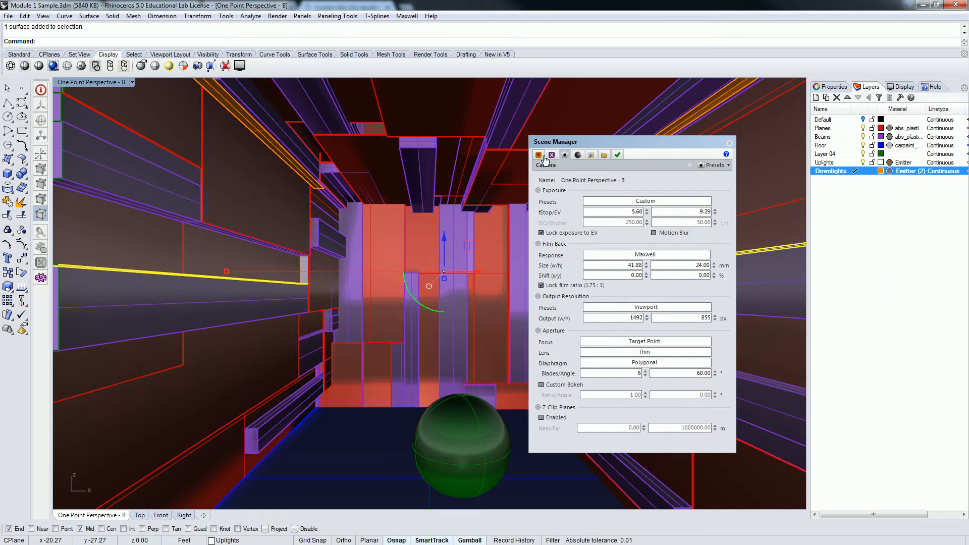
{"action": "left_click", "coordinate": [538, 155]}
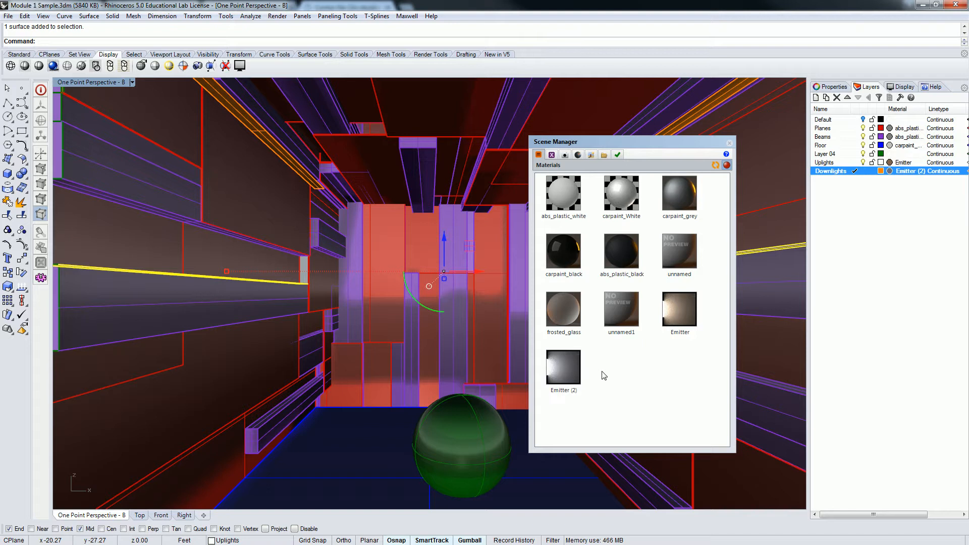
{"action": "left_click", "coordinate": [562, 374]}
{"action": "left_click_drag", "start_coordinate": [563, 374], "coordinate": [902, 174]}
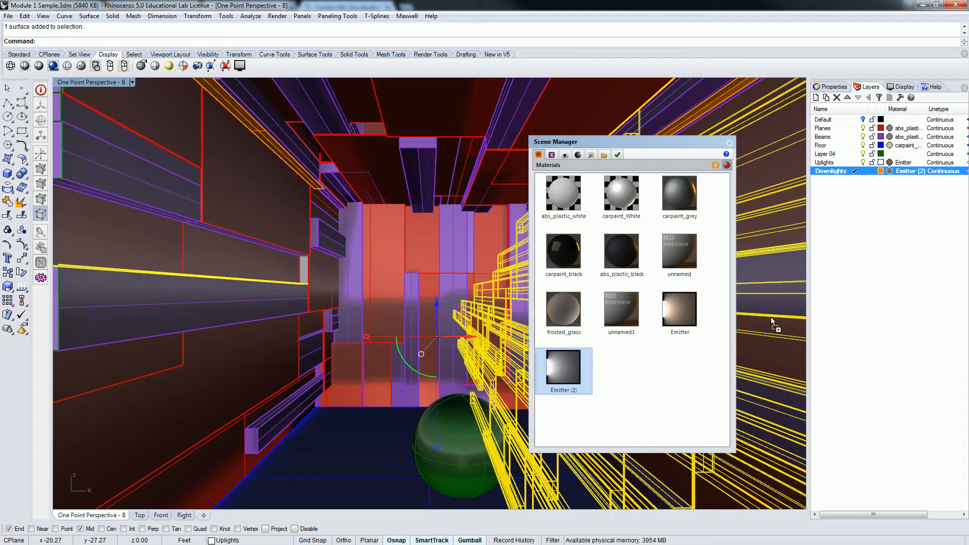
{"action": "left_click", "coordinate": [690, 309]}
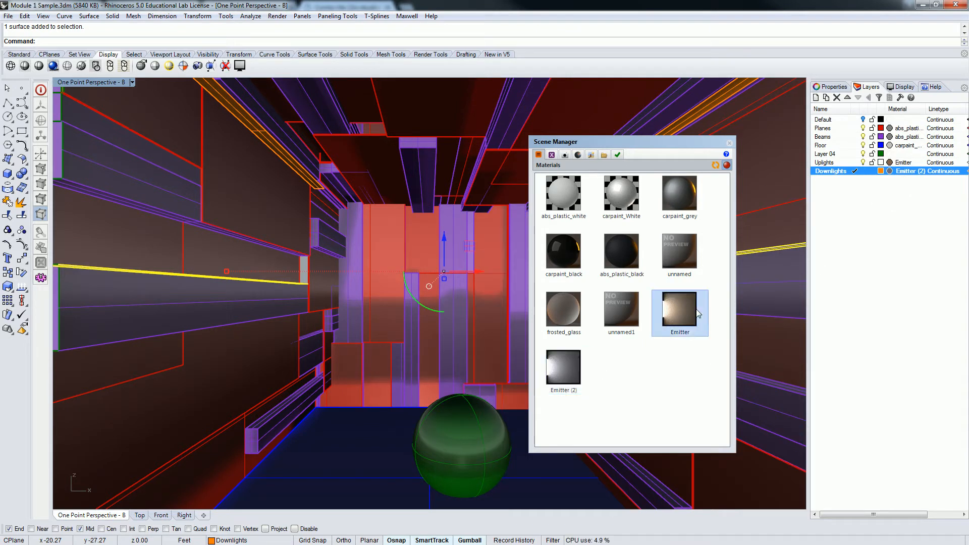
{"action": "left_click", "coordinate": [833, 164]}
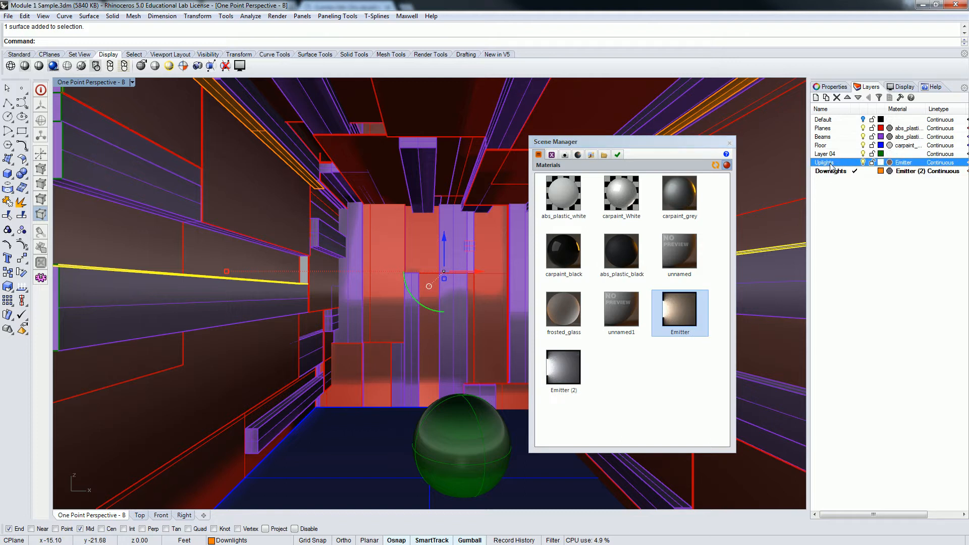
{"action": "left_click_drag", "start_coordinate": [682, 139], "coordinate": [968, 172]}
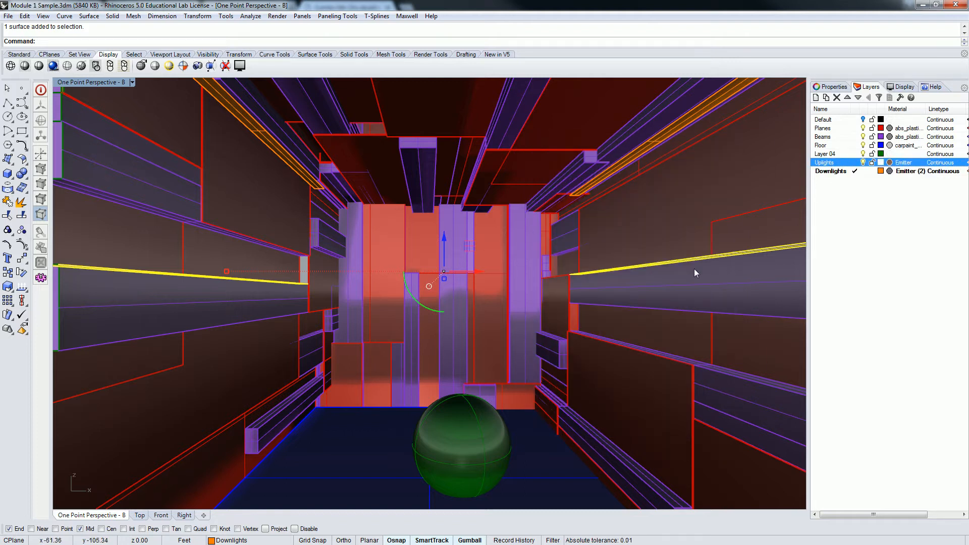
- Delete the selected uplight surfaces on both side walls
{"action": "right_click_drag", "start_coordinate": [512, 292], "coordinate": [511, 292]}
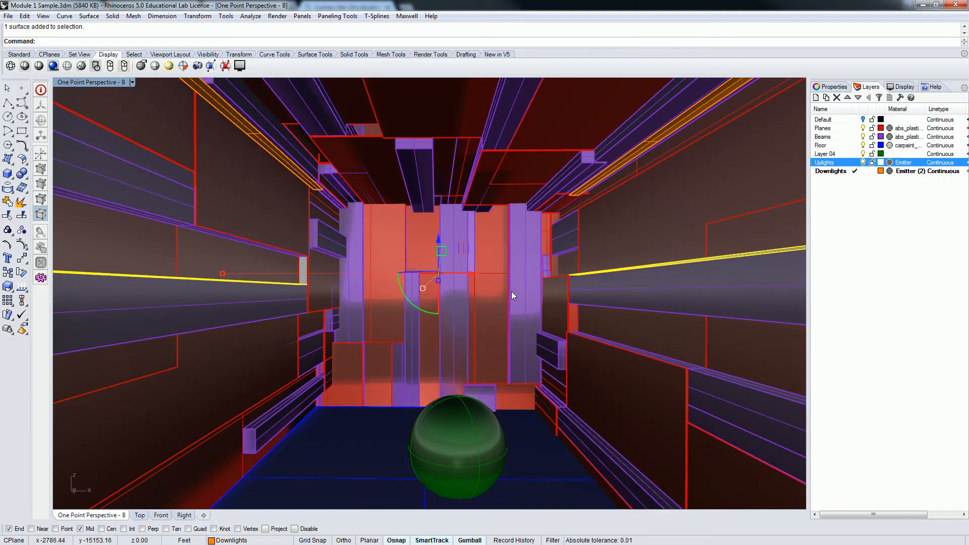
{"action": "key", "text": "Delete"}
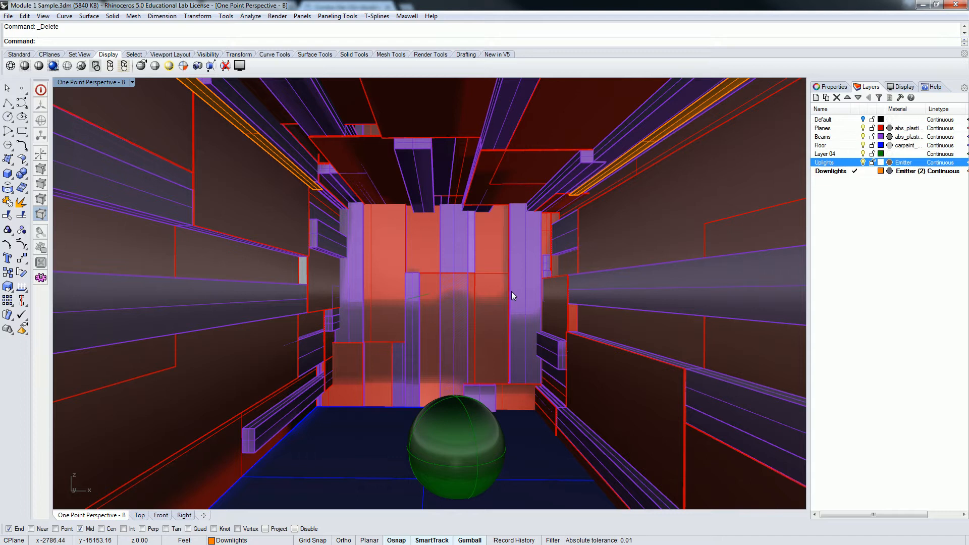
- Restore the saved One Point Perspective - B view in the active viewport
{"action": "left_click", "coordinate": [103, 81]}
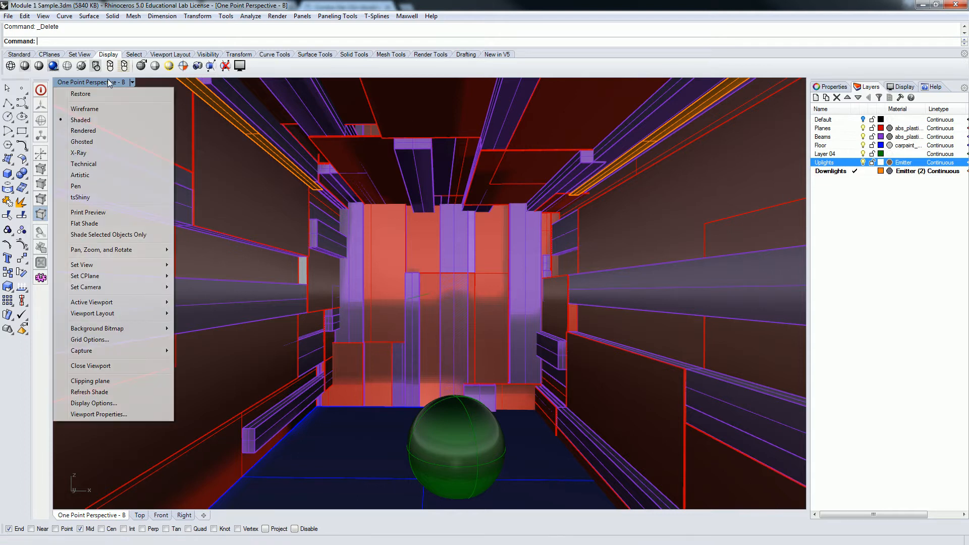
{"action": "mouse_move", "coordinate": [132, 265]}
{"action": "left_click", "coordinate": [222, 409]}
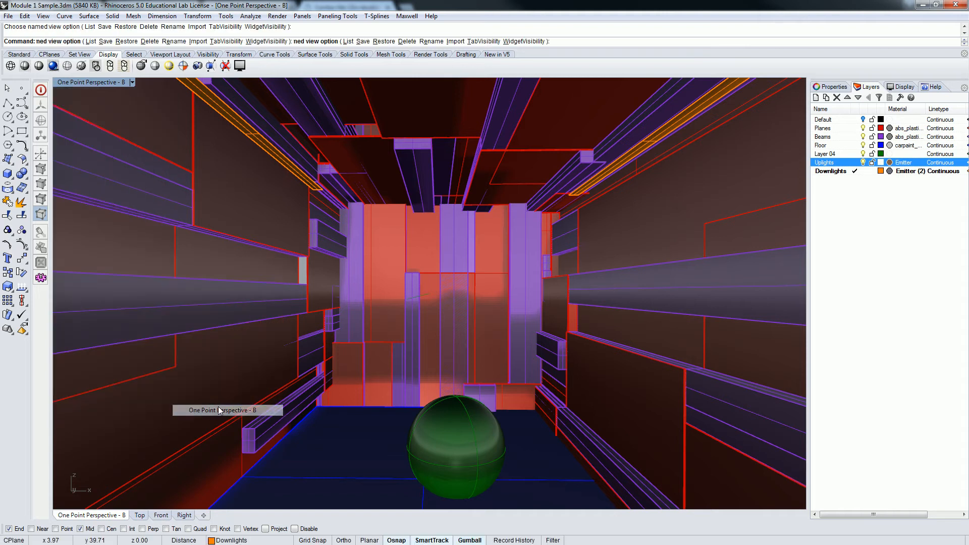
{"action": "left_click", "coordinate": [898, 226]}
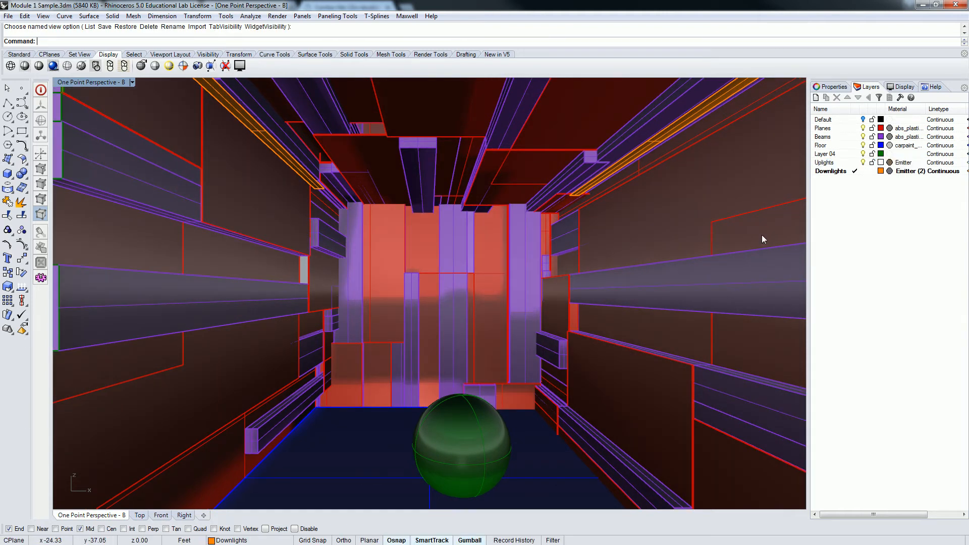
- Switch to the four-view layout and stop the clipping plane from clipping the One Point Perspective - B view
{"action": "double_click", "coordinate": [95, 81]}
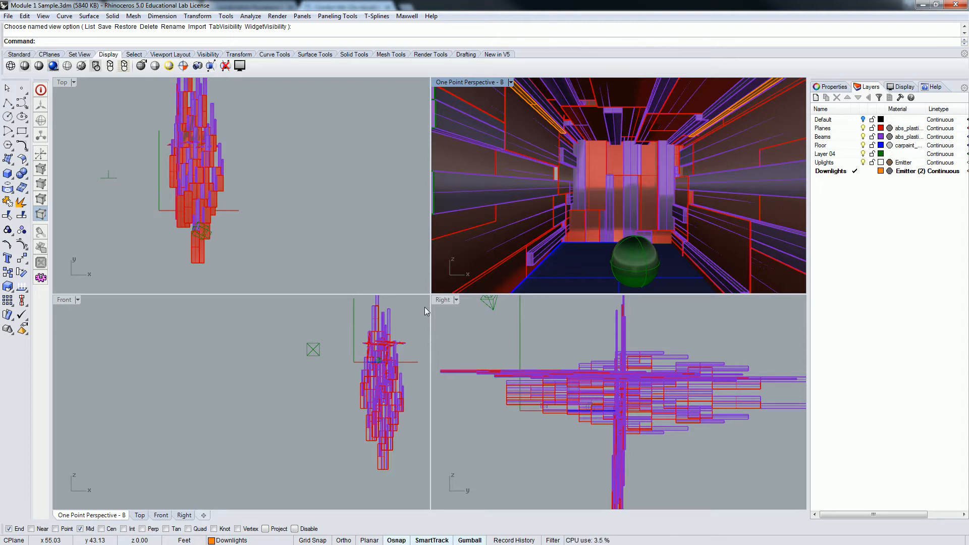
{"action": "left_click", "coordinate": [108, 175]}
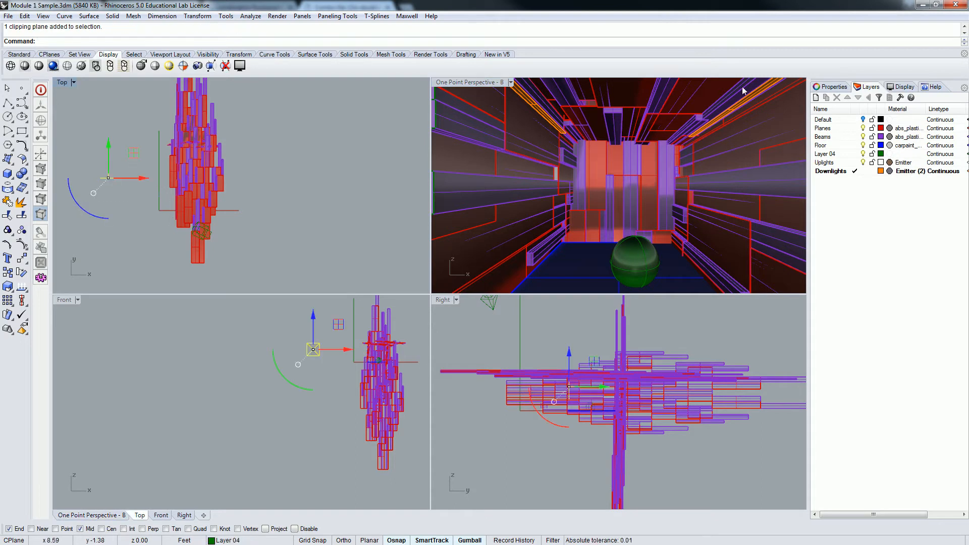
{"action": "left_click", "coordinate": [831, 87]}
{"action": "left_click", "coordinate": [849, 101]}
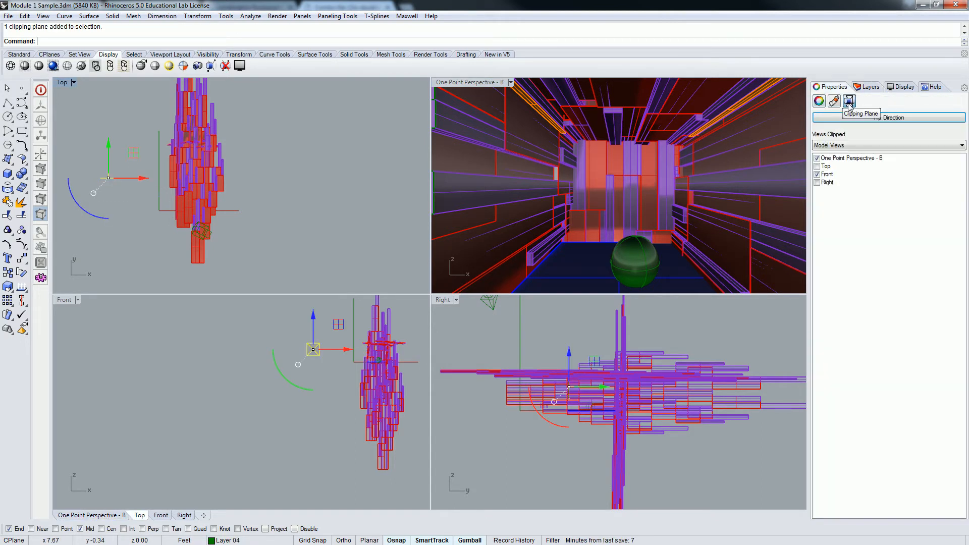
{"action": "left_click", "coordinate": [816, 158]}
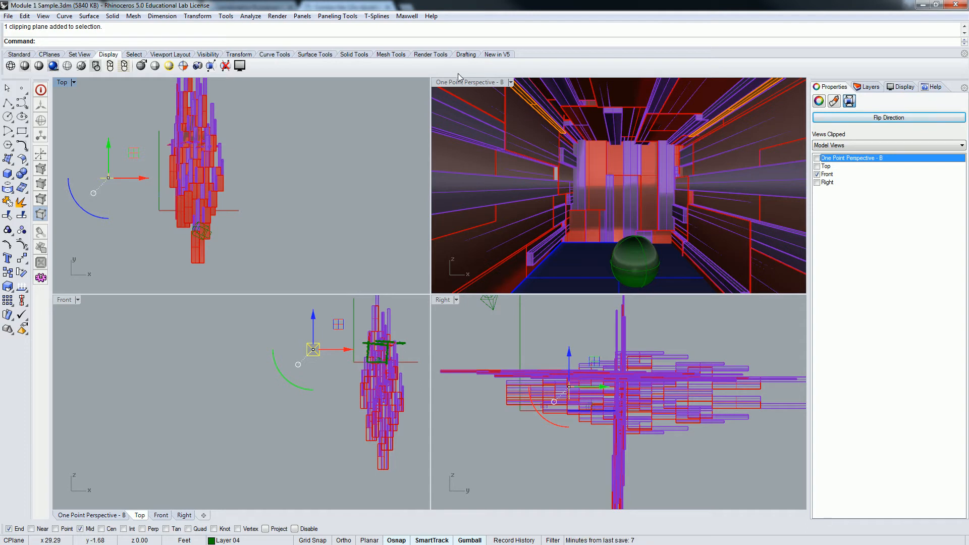
{"action": "left_click", "coordinate": [312, 189]}
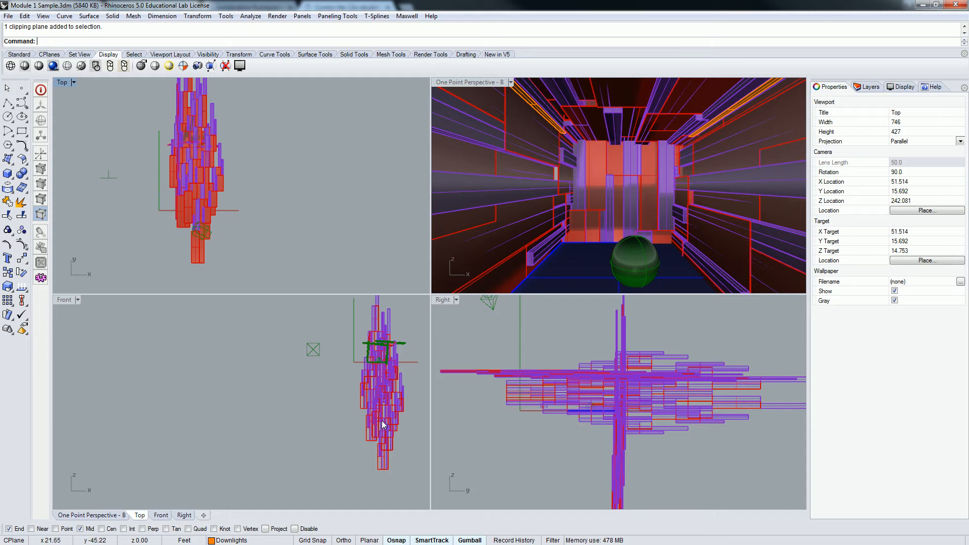
- Create a surface from four corner points in the Front view, large enough to cover the room's whole cross-section
{"action": "right_click_drag", "start_coordinate": [604, 387], "coordinate": [580, 387]}
{"action": "scroll", "coordinate": [323, 357], "scroll_direction": "up", "scroll_amount": 10}
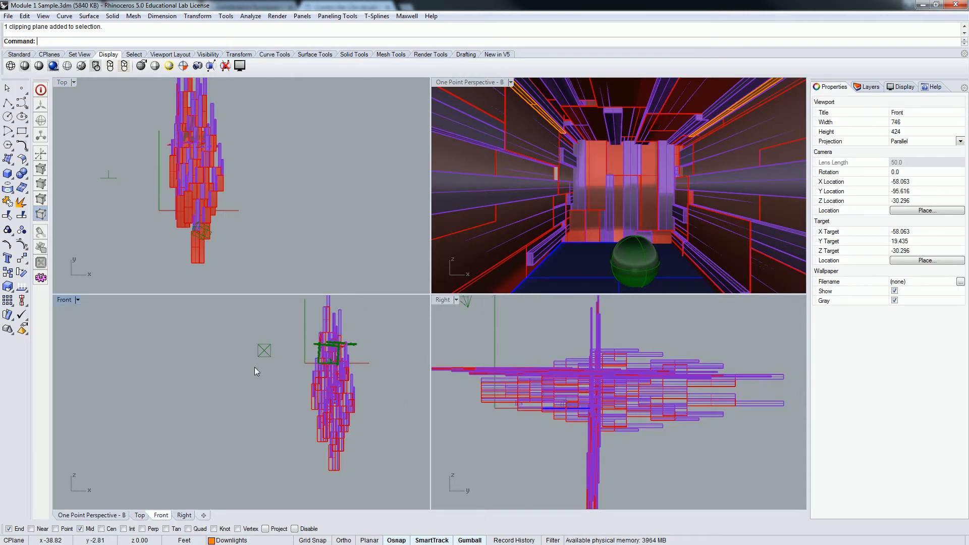
{"action": "scroll", "coordinate": [333, 396], "scroll_direction": "down", "scroll_amount": 7}
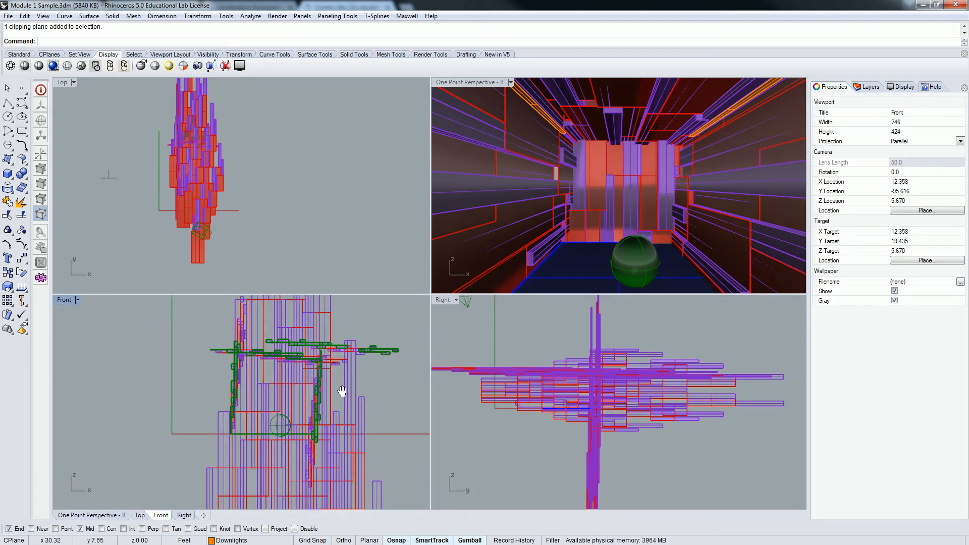
{"action": "left_click", "coordinate": [7, 159]}
{"action": "left_click", "coordinate": [161, 331]}
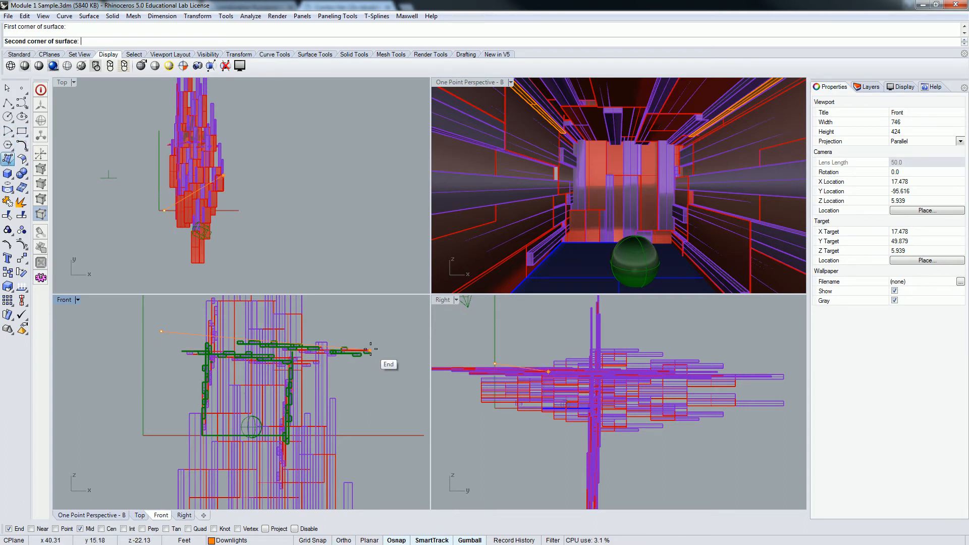
{"action": "left_click", "coordinate": [394, 319]}
{"action": "left_click", "coordinate": [370, 456]}
{"action": "left_click", "coordinate": [147, 460]}
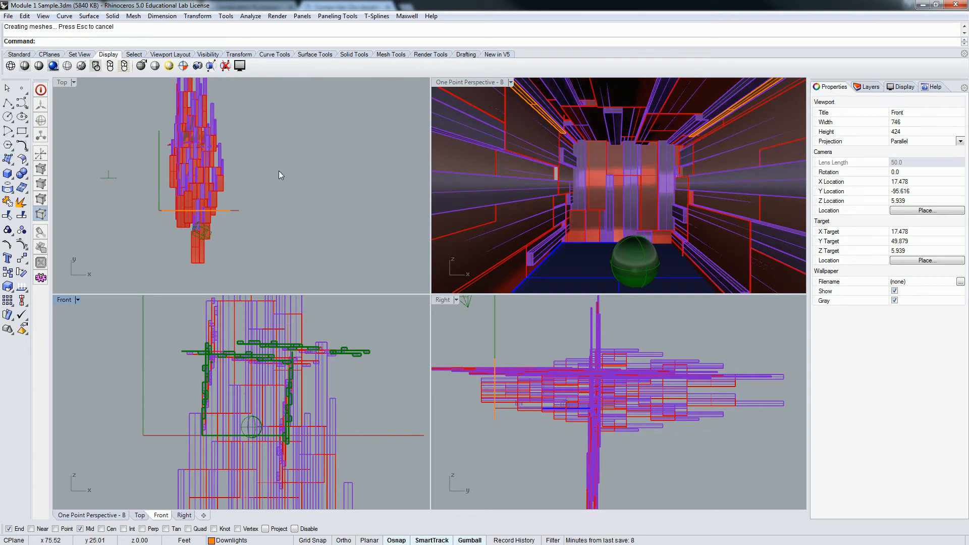
- Select the new cross-section surface and move it along Y into the front part of the model, near the clipping plane
{"action": "left_click", "coordinate": [224, 214]}
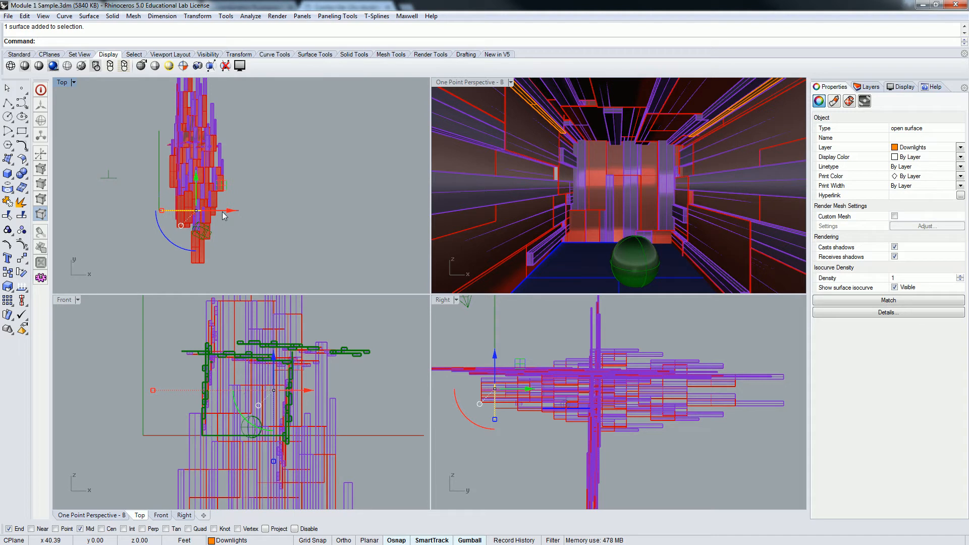
{"action": "left_click", "coordinate": [476, 81]}
{"action": "scroll", "coordinate": [547, 129], "scroll_direction": "down", "scroll_amount": 10}
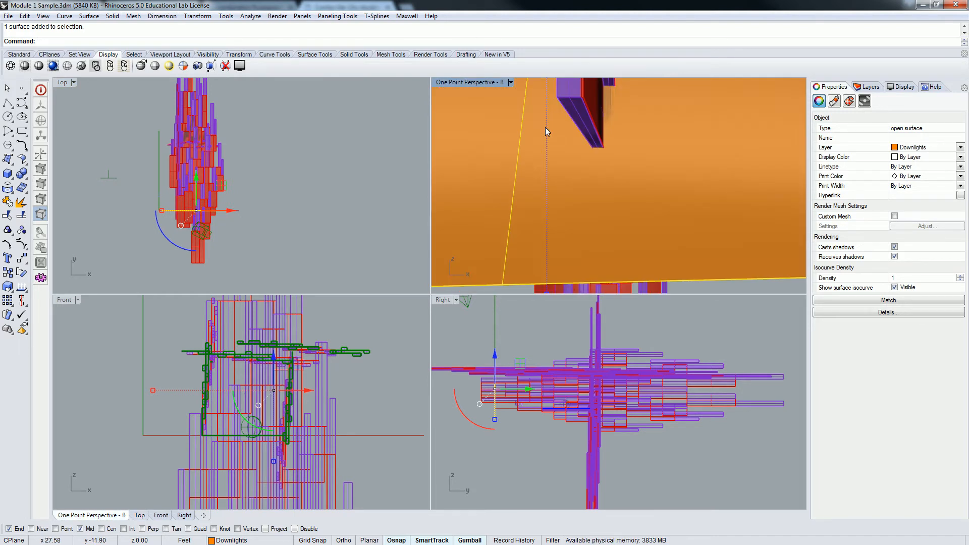
{"action": "scroll", "coordinate": [549, 131], "scroll_direction": "down", "scroll_amount": 6}
{"action": "right_click_drag", "start_coordinate": [549, 131], "coordinate": [656, 162]}
{"action": "scroll", "coordinate": [678, 154], "scroll_direction": "up", "scroll_amount": 10}
{"action": "scroll", "coordinate": [593, 137], "scroll_direction": "down", "scroll_amount": 4}
{"action": "scroll", "coordinate": [593, 136], "scroll_direction": "down", "scroll_amount": 3}
{"action": "left_click_drag", "start_coordinate": [580, 135], "coordinate": [573, 135]}
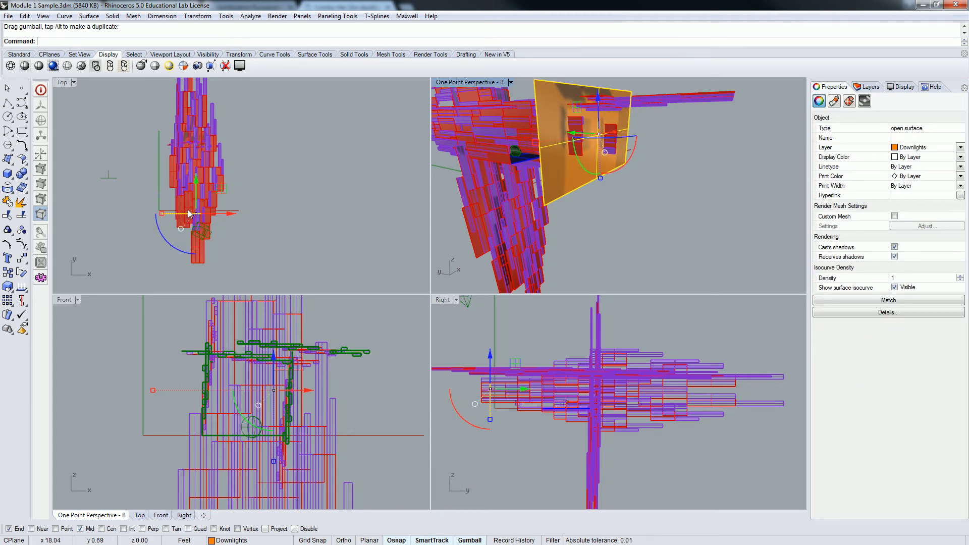
{"action": "left_click_drag", "start_coordinate": [198, 185], "coordinate": [158, 151]}
- Make the clipping plane clip the One Point Perspective - B view again
{"action": "left_click", "coordinate": [108, 176]}
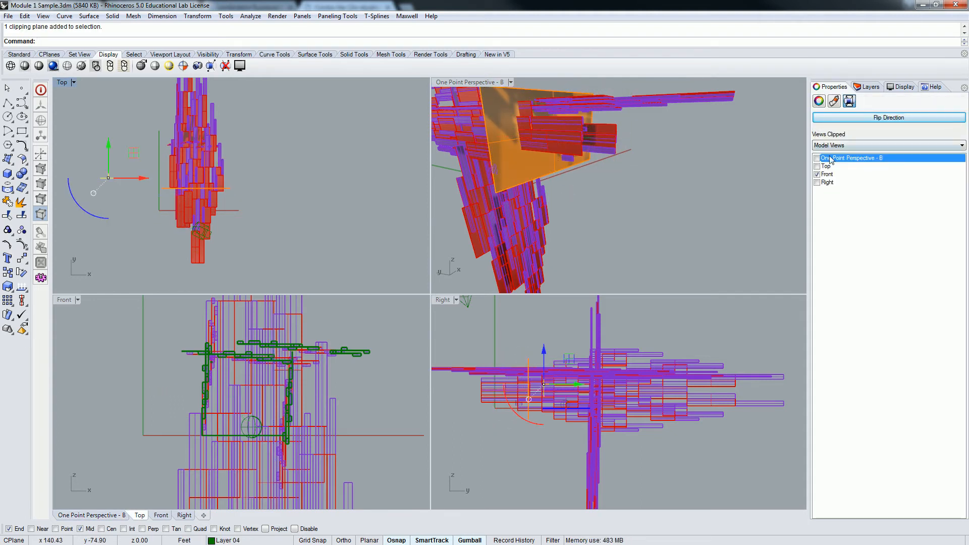
{"action": "left_click", "coordinate": [817, 159]}
{"action": "right_click_drag", "start_coordinate": [605, 124], "coordinate": [508, 187]}
- Move the cross-section surface slightly closer to the clipping plane, keeping it on the clipped side in front of the room's opening
{"action": "left_click", "coordinate": [249, 186]}
{"action": "left_click", "coordinate": [202, 175]}
{"action": "mouse_move", "coordinate": [196, 158]}
{"action": "left_mouse_down"}
{"action": "mouse_move", "coordinate": [190, 141]}
{"action": "mouse_move", "coordinate": [197, 152]}
{"action": "left_mouse_up"}
{"action": "left_click", "coordinate": [675, 142]}
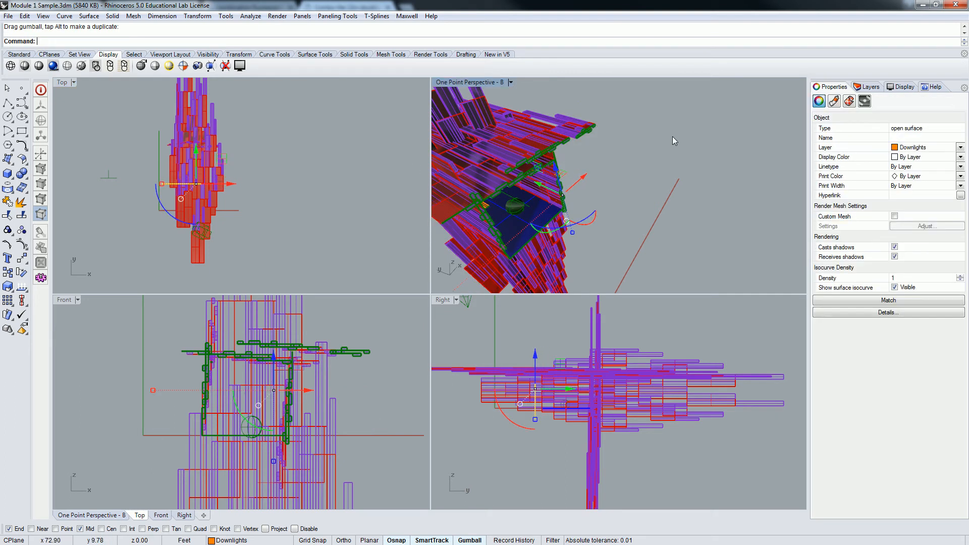
{"action": "right_click_drag", "start_coordinate": [612, 205], "coordinate": [464, 174]}
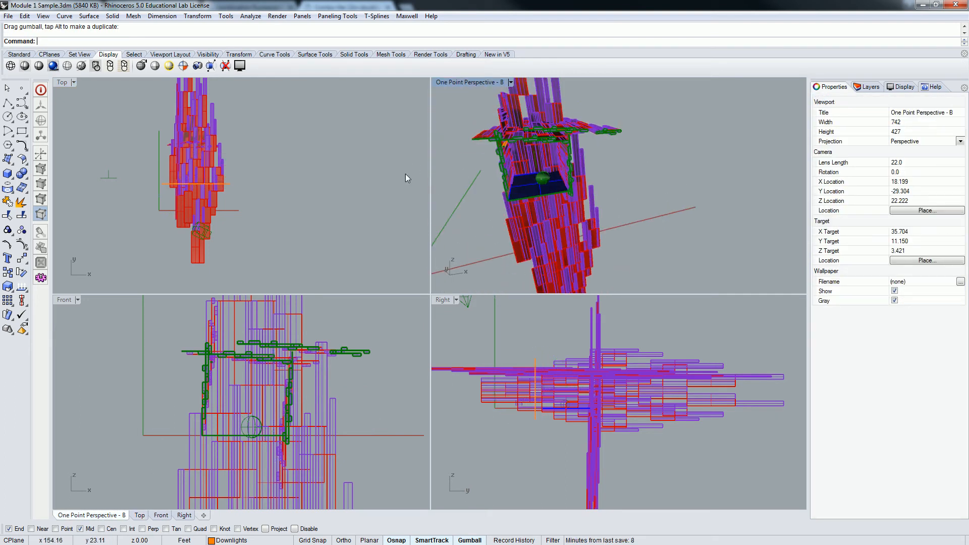
- Check the normal direction of the cross-section surface
{"action": "left_click", "coordinate": [165, 199]}
{"action": "scroll", "coordinate": [165, 192], "scroll_direction": "up", "scroll_amount": 4}
{"action": "left_click", "coordinate": [163, 182]}
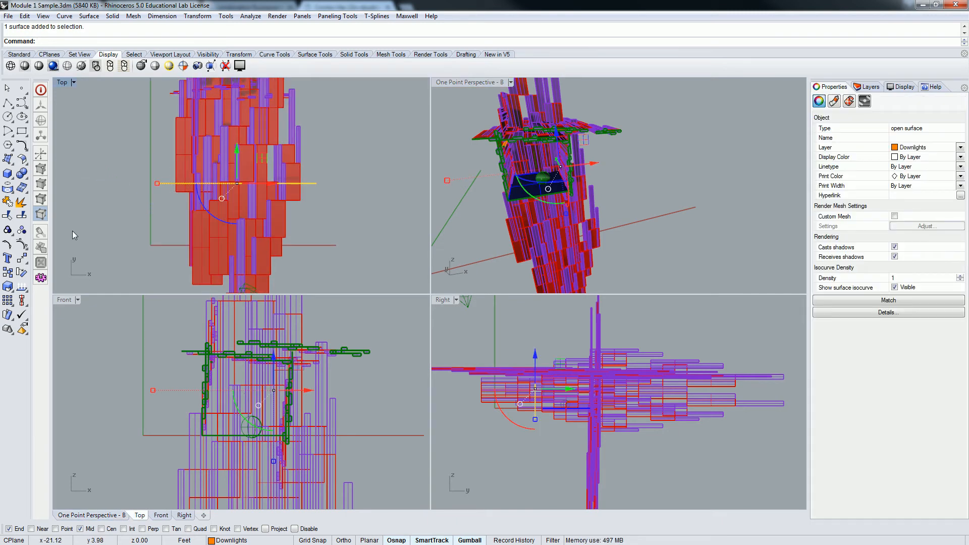
{"action": "left_click", "coordinate": [22, 286]}
{"action": "key", "text": "Return"}
- Assign the cross-section surface to the Uplights layer
{"action": "left_click", "coordinate": [862, 89]}
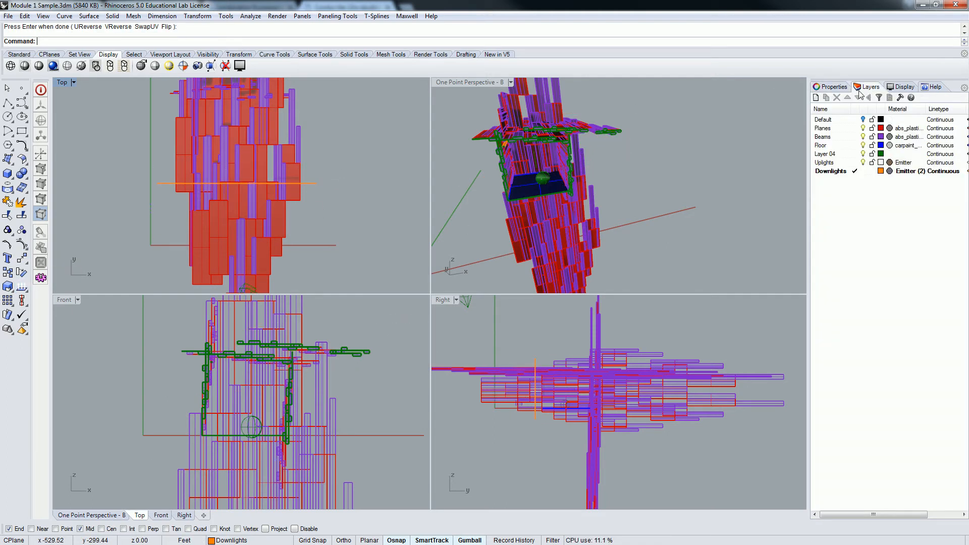
{"action": "left_click", "coordinate": [309, 183]}
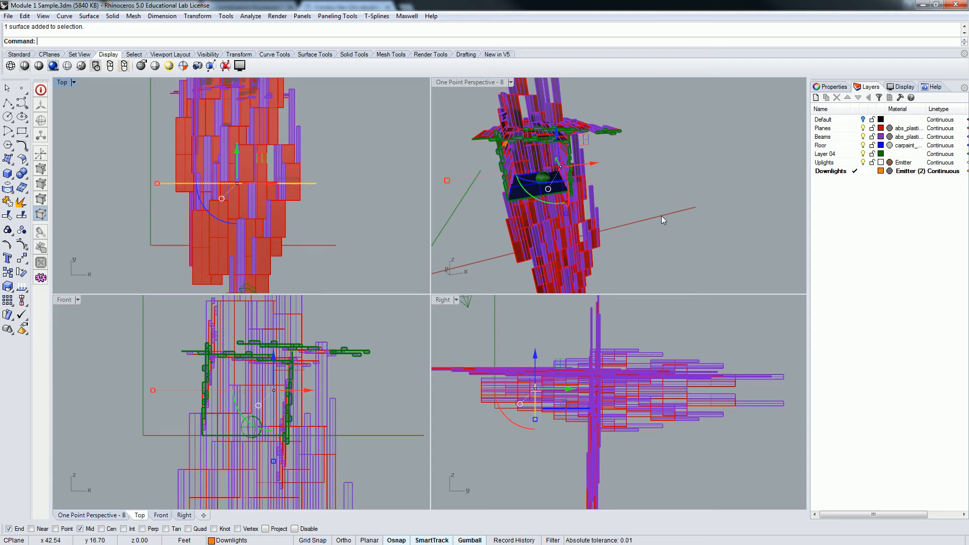
{"action": "right_click", "coordinate": [840, 162]}
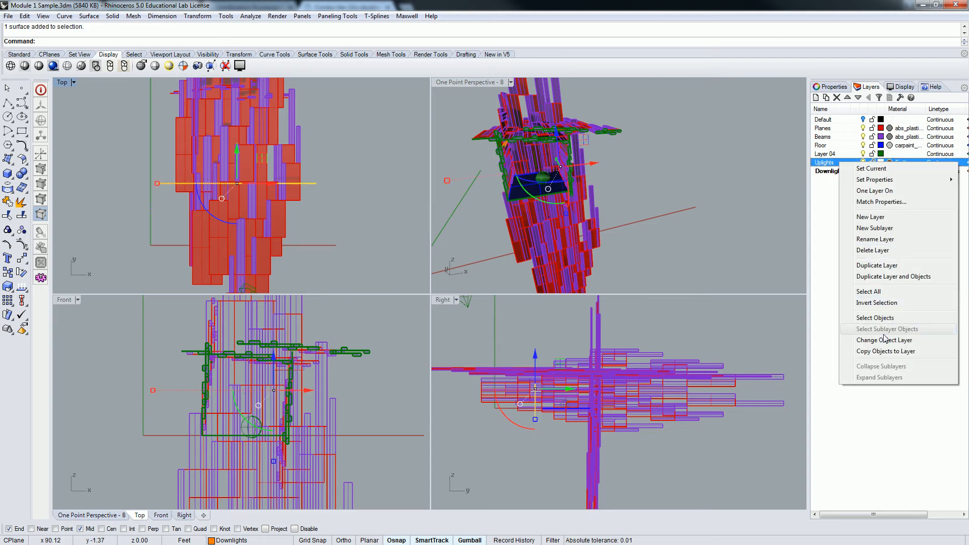
{"action": "left_click", "coordinate": [884, 340]}
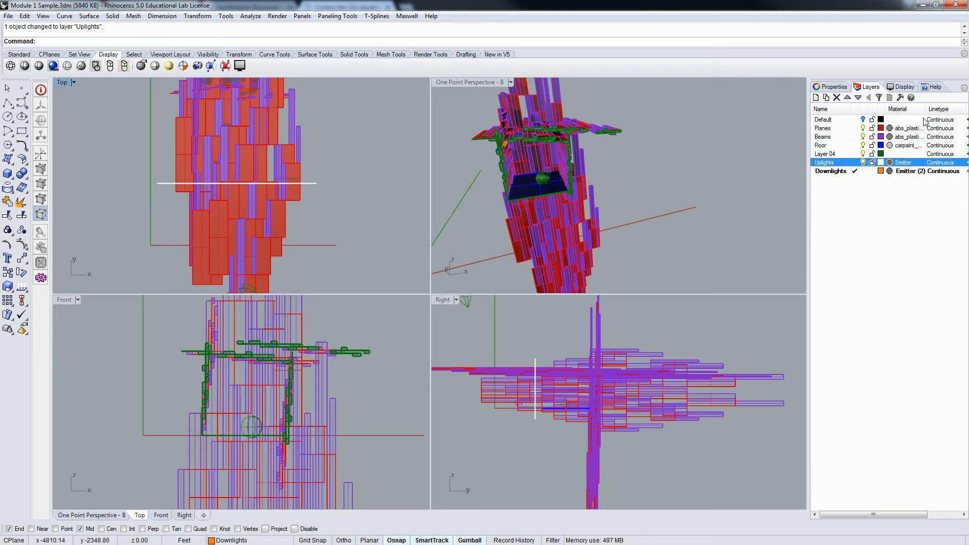
- Maximize the perspective viewport and restore its saved One Point Perspective - B view
{"action": "double_click", "coordinate": [451, 82]}
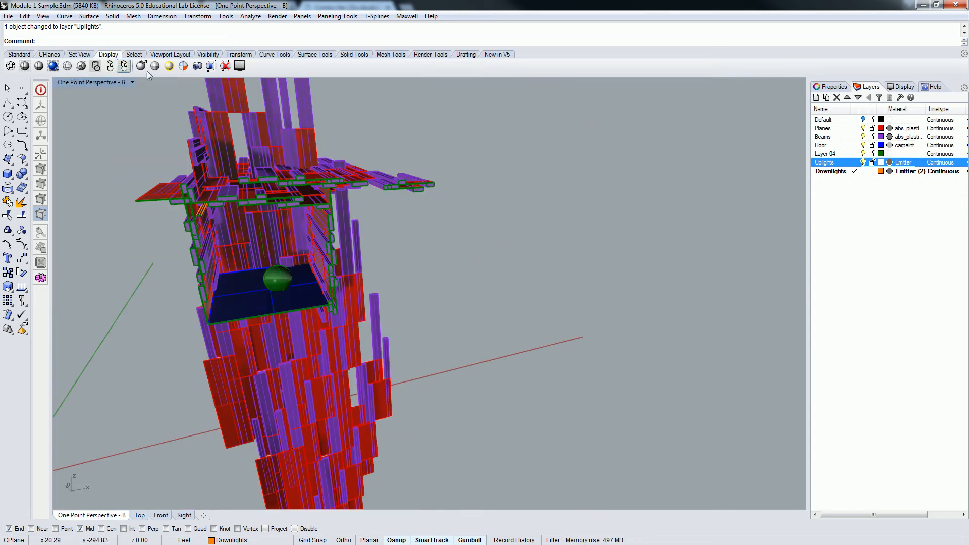
{"action": "left_click", "coordinate": [99, 82]}
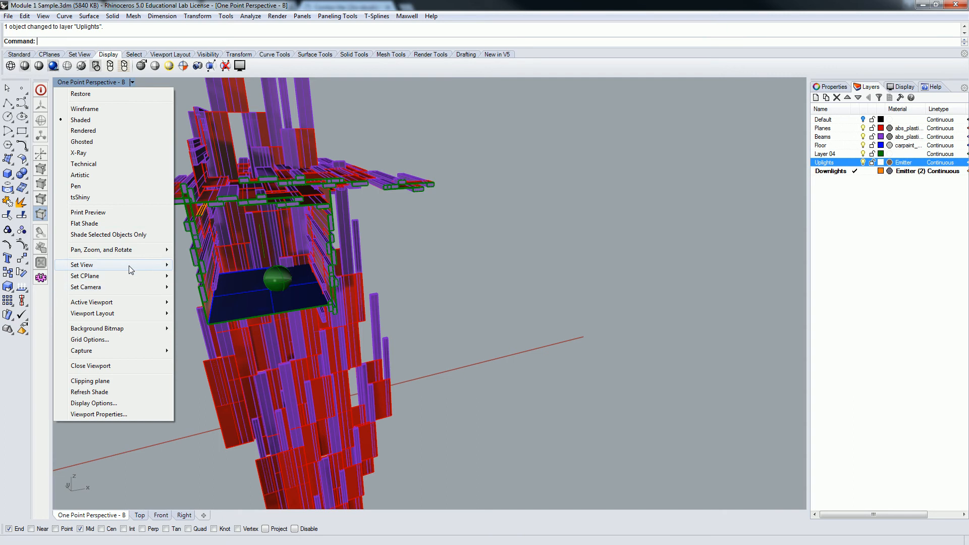
{"action": "mouse_move", "coordinate": [129, 266]}
{"action": "left_click", "coordinate": [216, 410]}
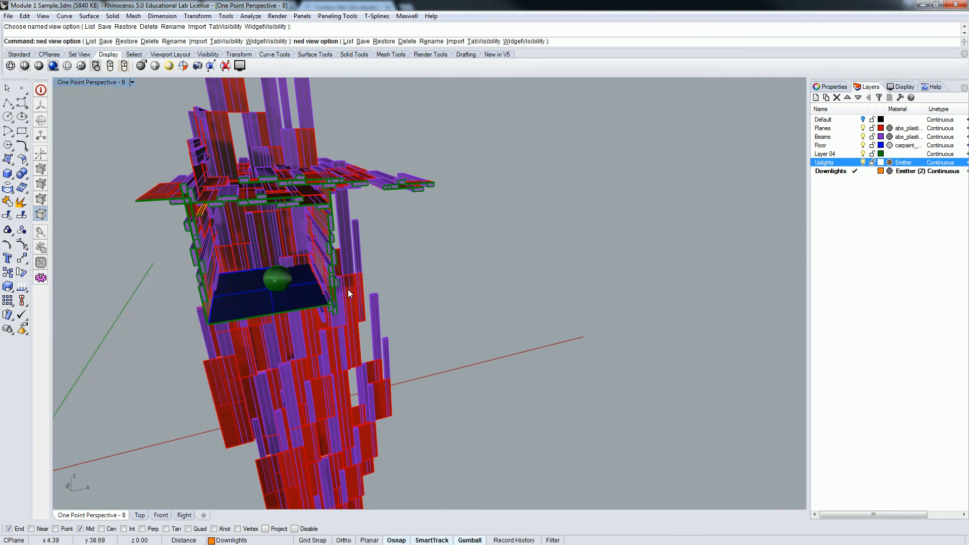
{"action": "left_click", "coordinate": [882, 231]}
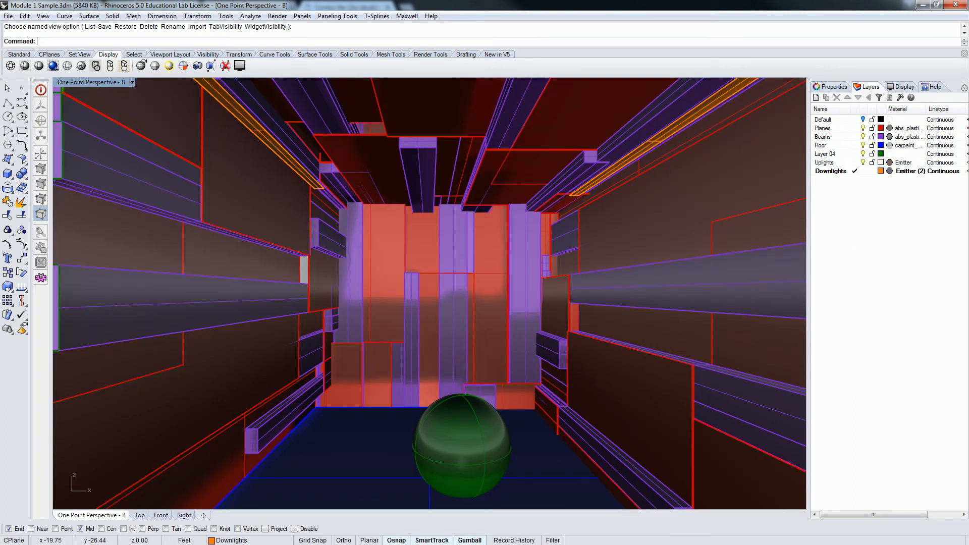
- Review the camera, output, location and environment settings in the Maxwell Scene Manager
{"action": "left_click_drag", "start_coordinate": [968, 152], "coordinate": [749, 151]}
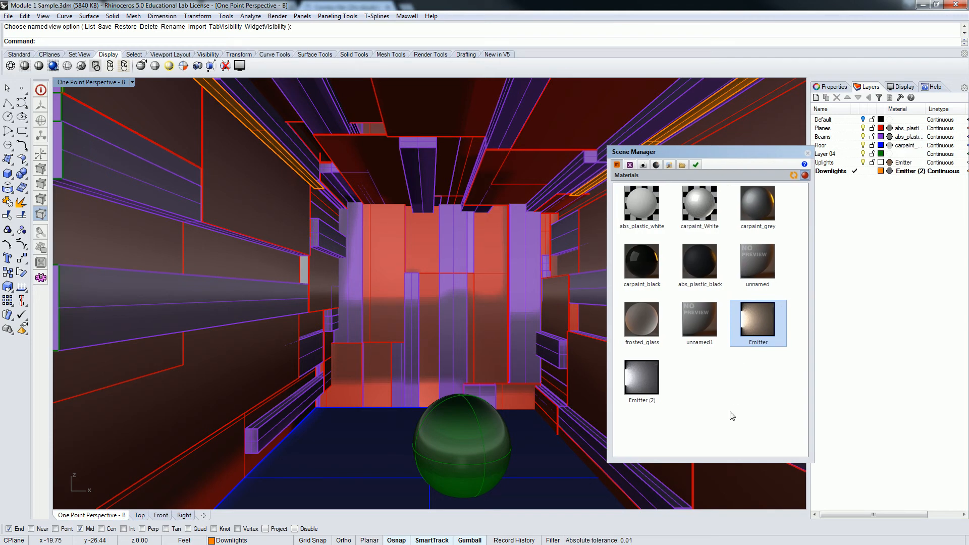
{"action": "left_click", "coordinate": [643, 164]}
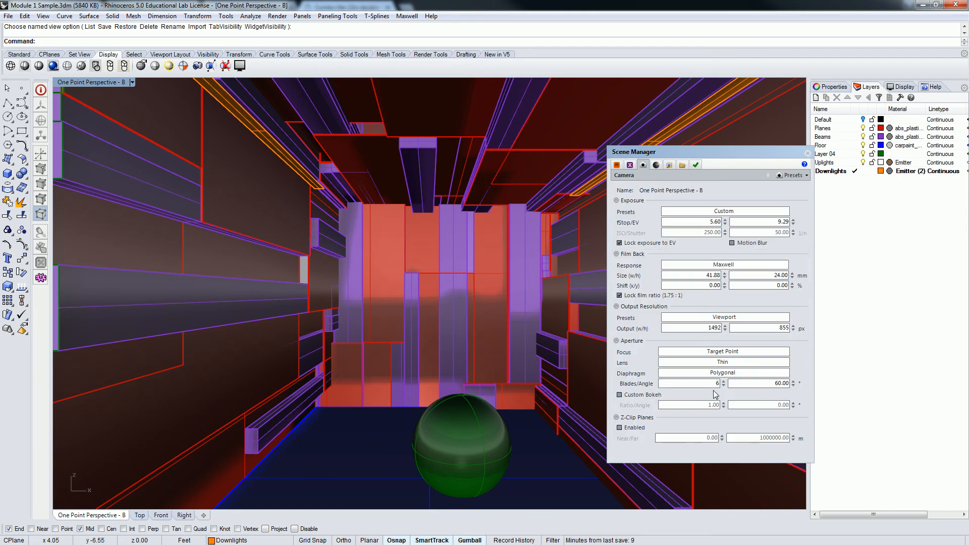
{"action": "left_click", "coordinate": [669, 165]}
{"action": "left_click", "coordinate": [682, 165]}
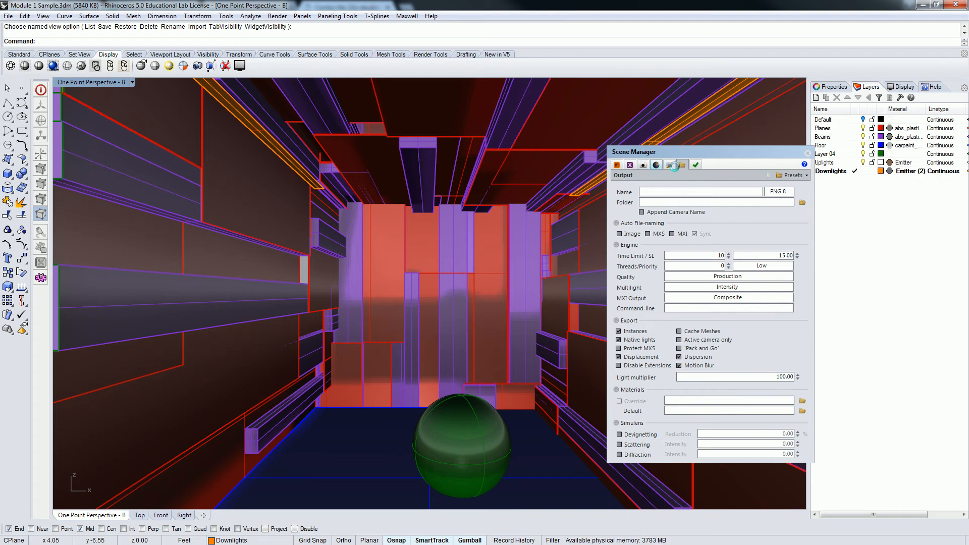
{"action": "left_click", "coordinate": [670, 165]}
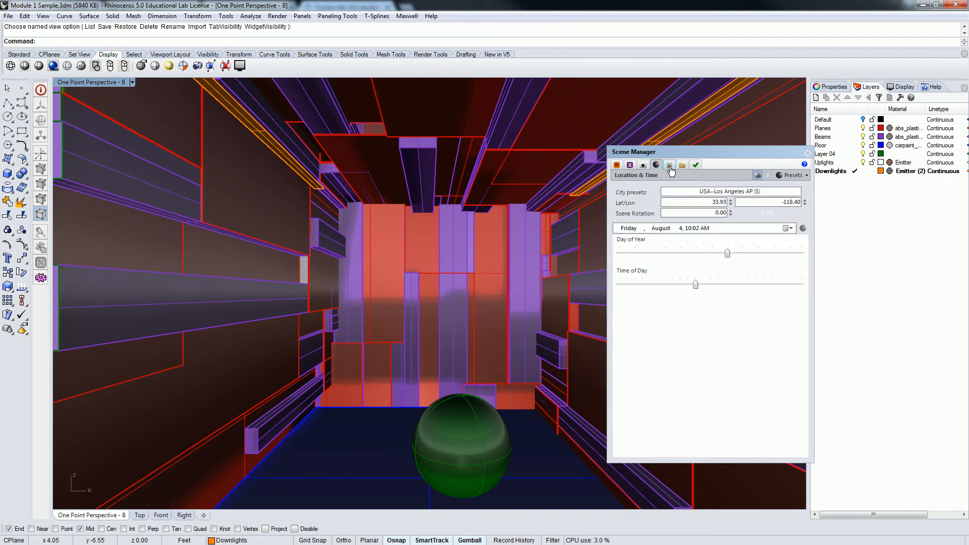
{"action": "left_click", "coordinate": [669, 166]}
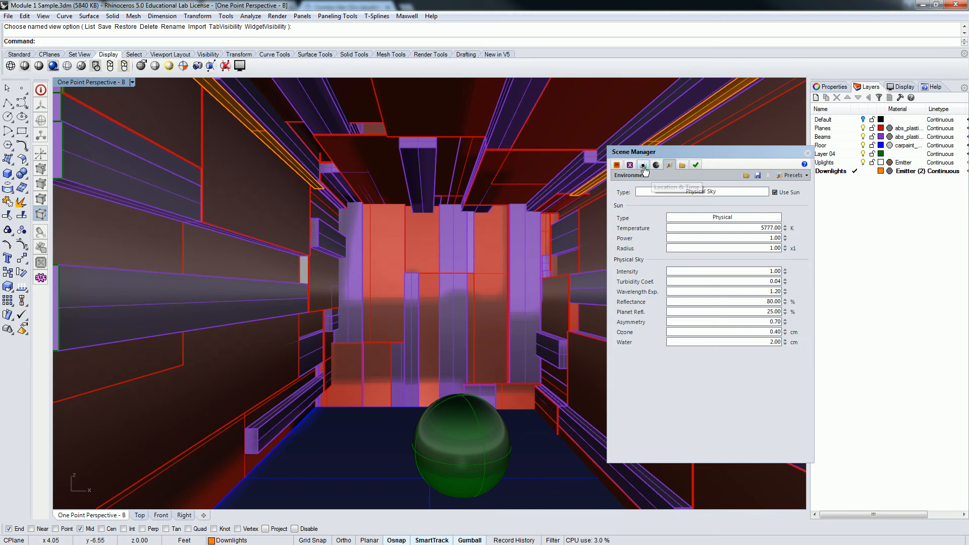
{"action": "left_click", "coordinate": [643, 165]}
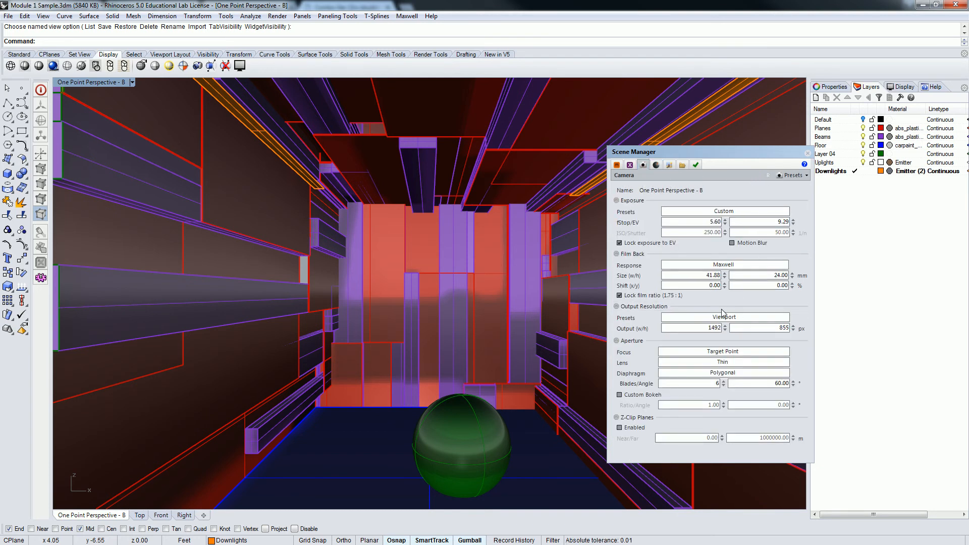
- Start a Maxwell render of the One Point Perspective - B view
{"action": "left_click", "coordinate": [407, 17]}
{"action": "left_click", "coordinate": [432, 16]}
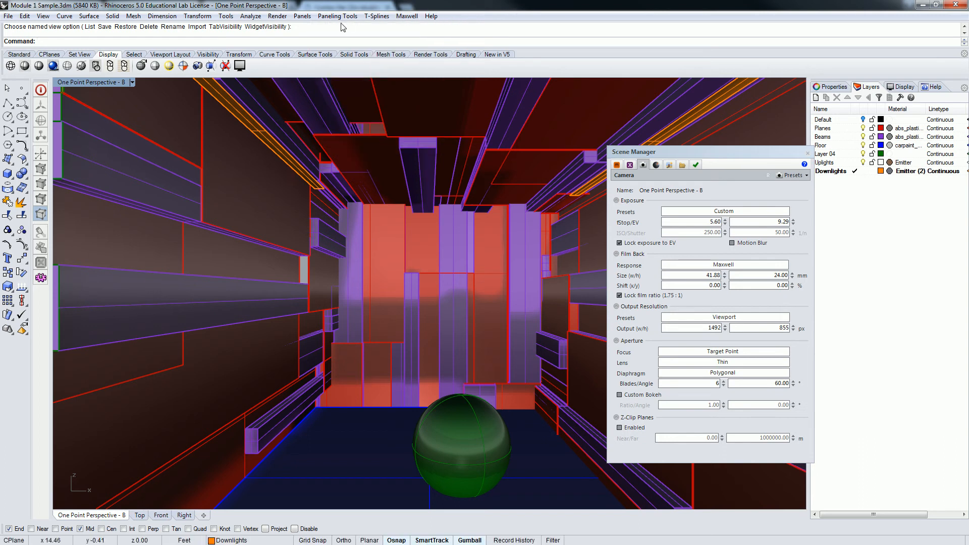
{"action": "left_click", "coordinate": [277, 16]}
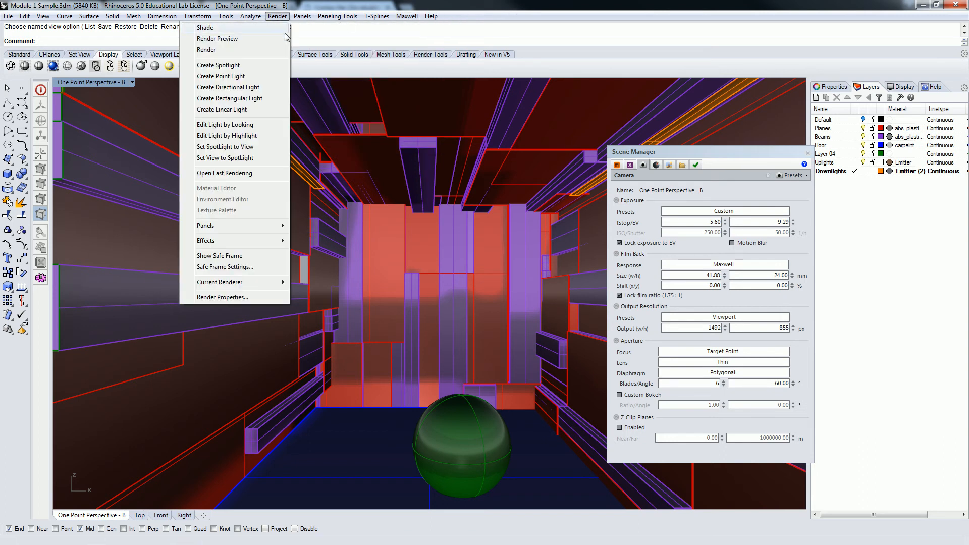
{"action": "left_click", "coordinate": [237, 51]}
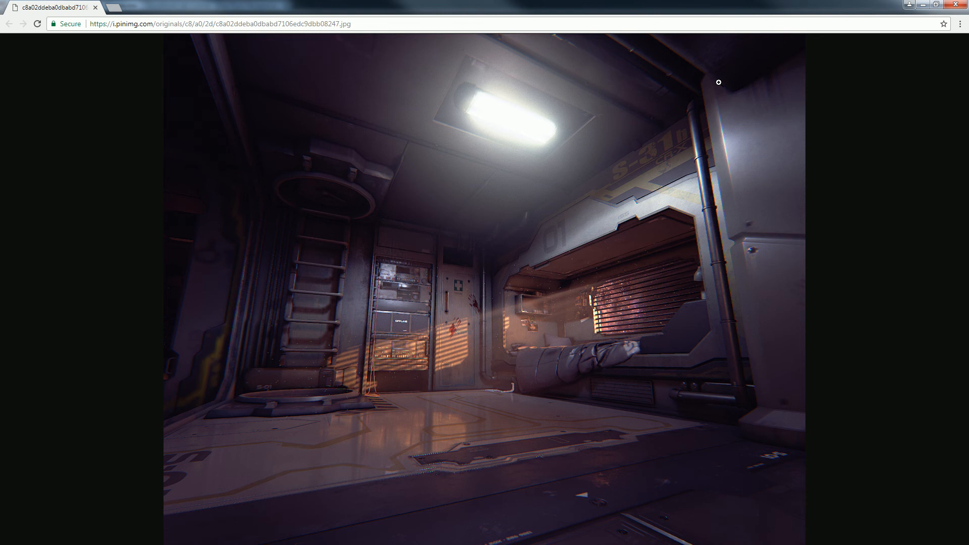
- Move the reference image out of the way and raise the Emitter (2) light to 1000 W in Maxwell Render's Multilight
{"action": "left_click_drag", "start_coordinate": [709, 6], "coordinate": [968, 142]}
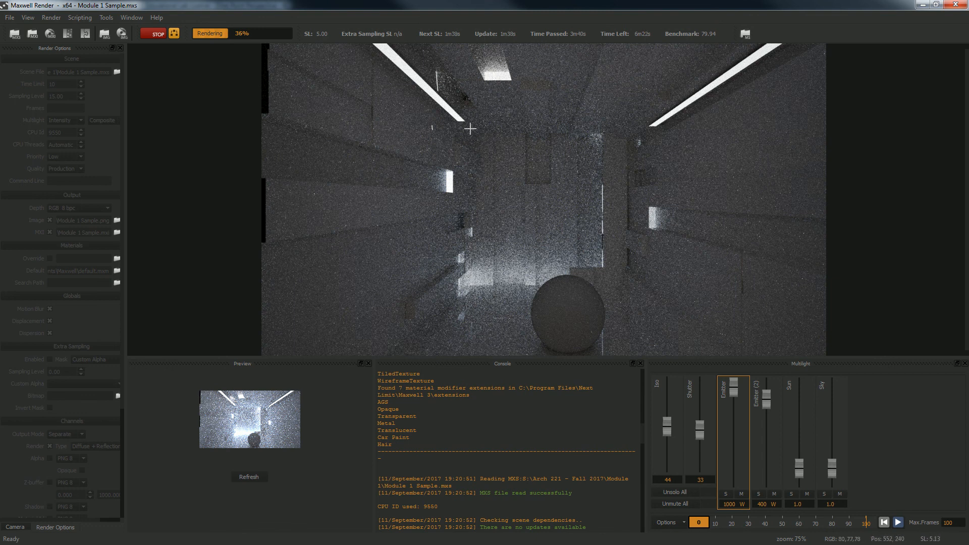
{"action": "left_click_drag", "start_coordinate": [766, 401], "coordinate": [763, 383]}
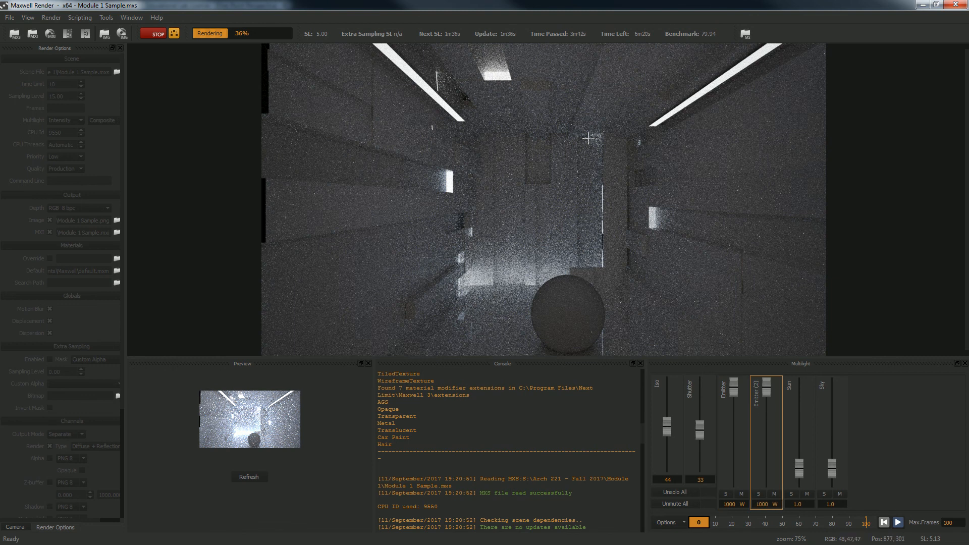